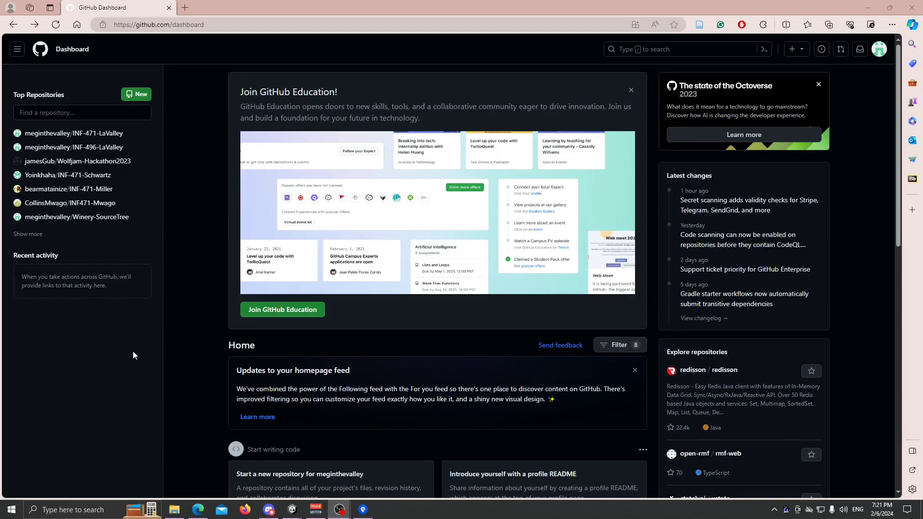
Create a private GitHub repository named "INF-471-" followed by the owner's surname and "2".
left_click(127, 96)
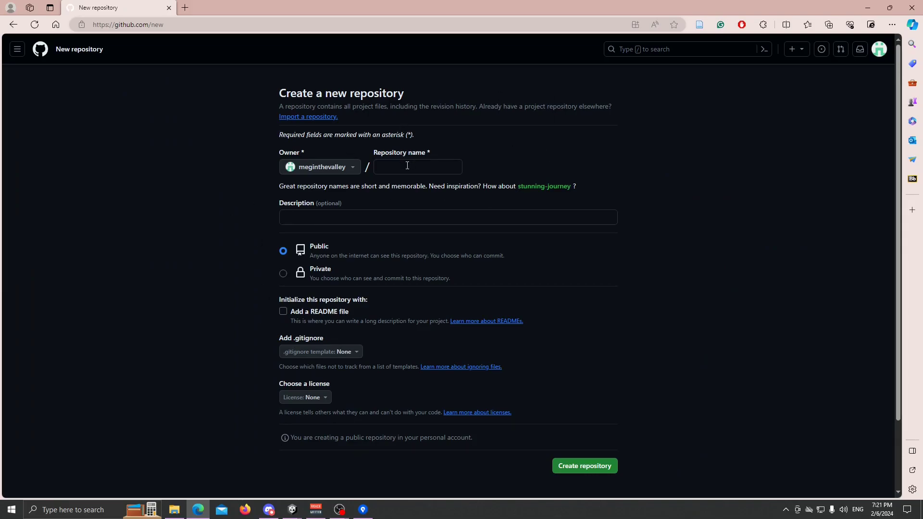
left_click(407, 165)
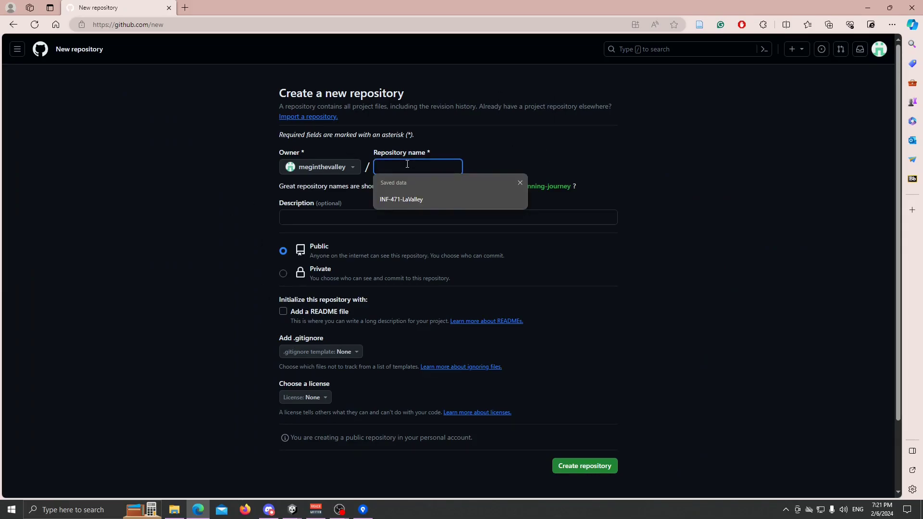
type("IN")
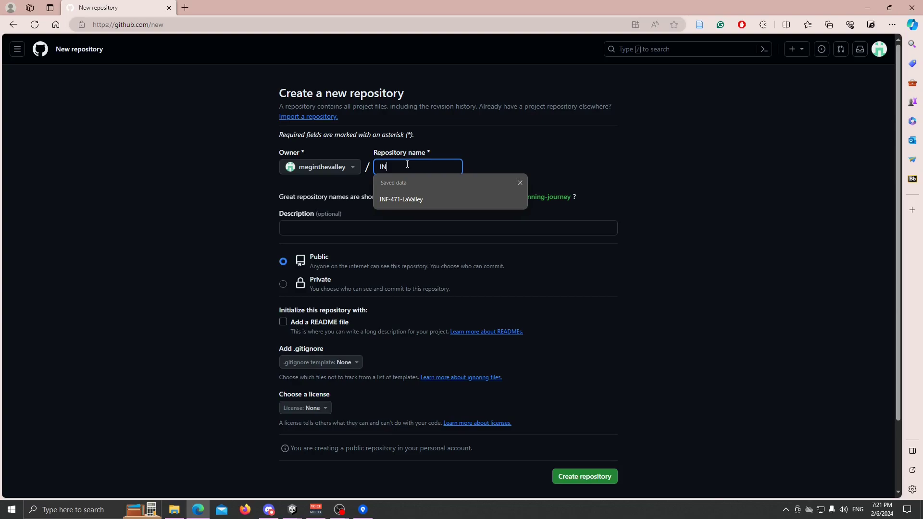
type("F2")
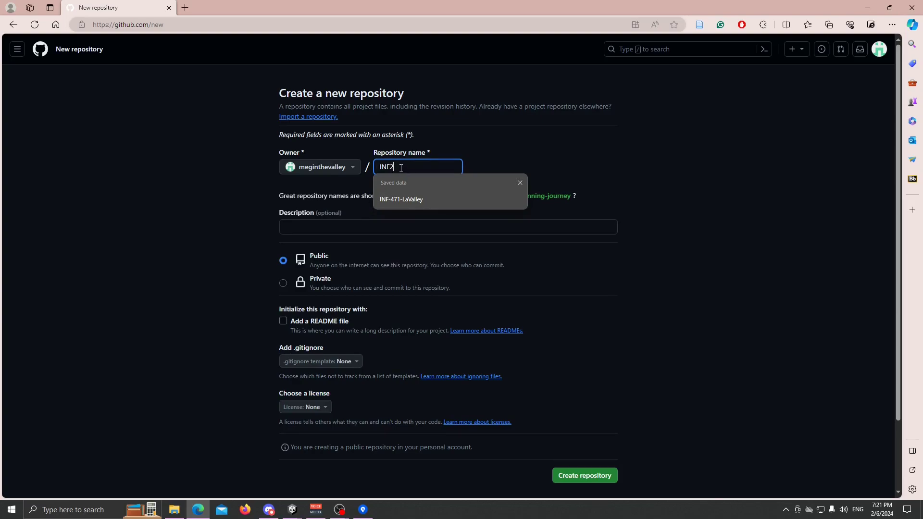
key("BackSpace")
type("-471-LaVall")
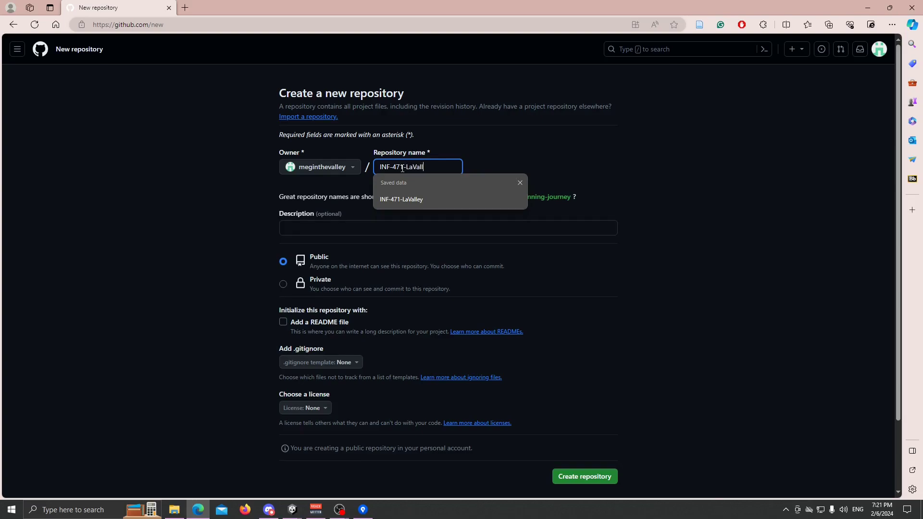
type("ey2")
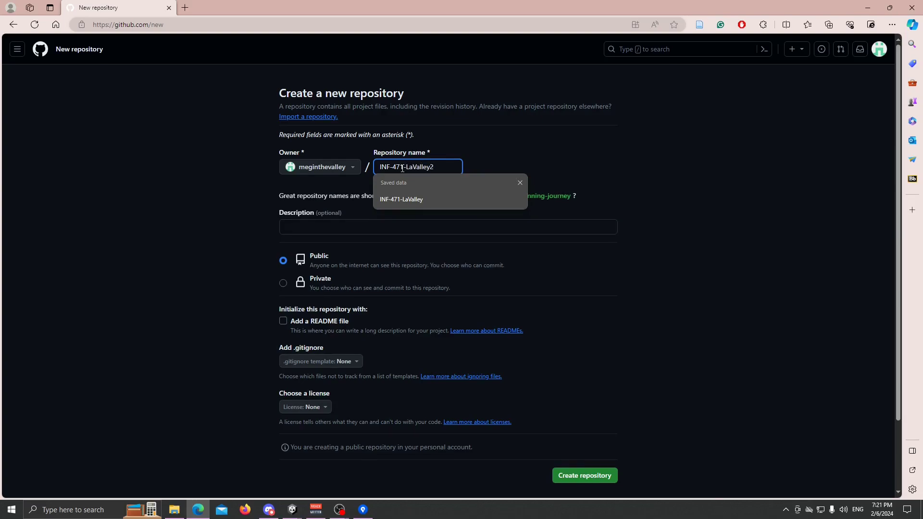
left_click(346, 239)
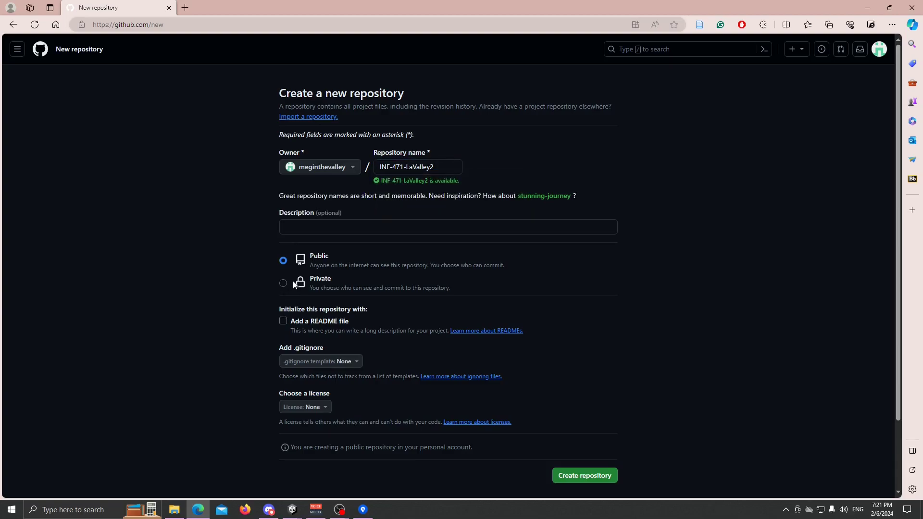
left_click(283, 283)
left_click(601, 479)
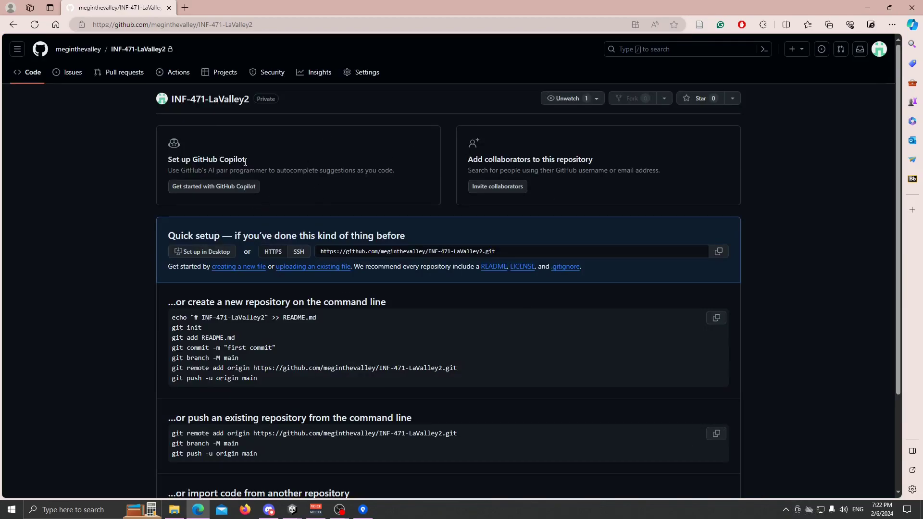
Switch to Sourcetree and show the remote repositories in a new tab.
left_click(363, 510)
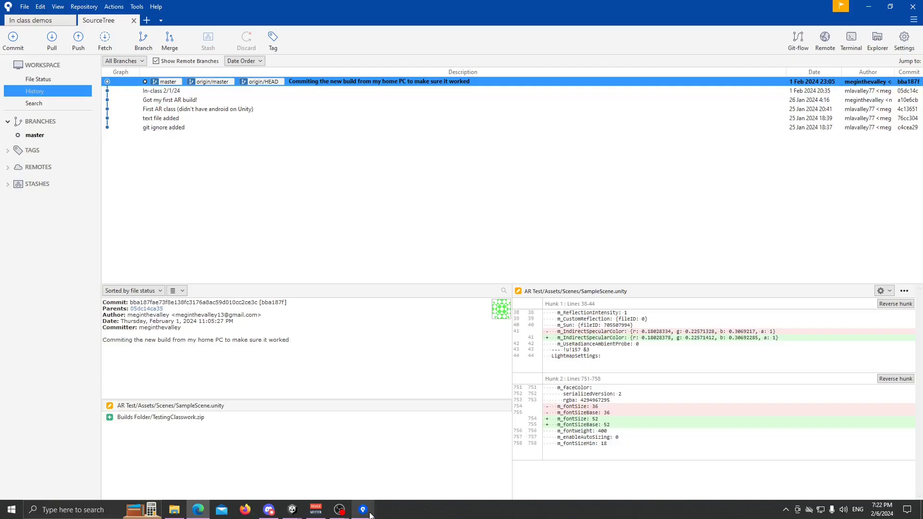
left_click(143, 24)
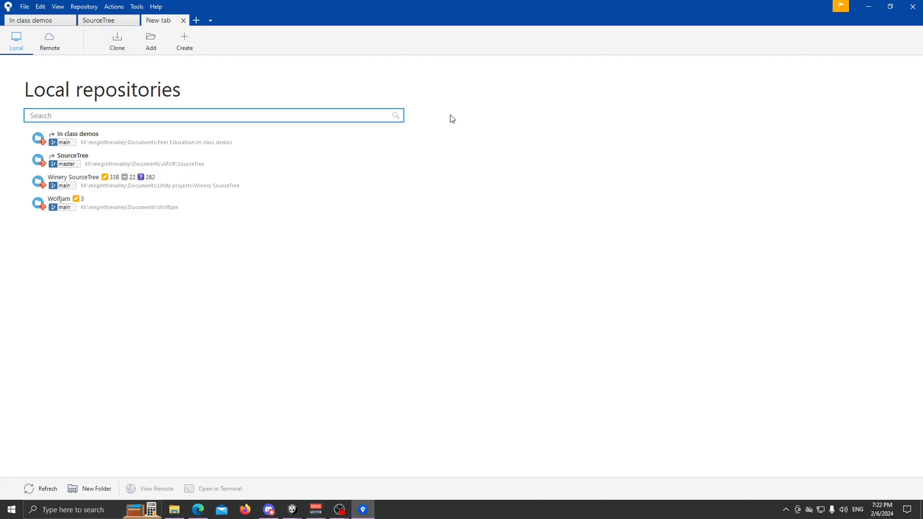
left_click(43, 40)
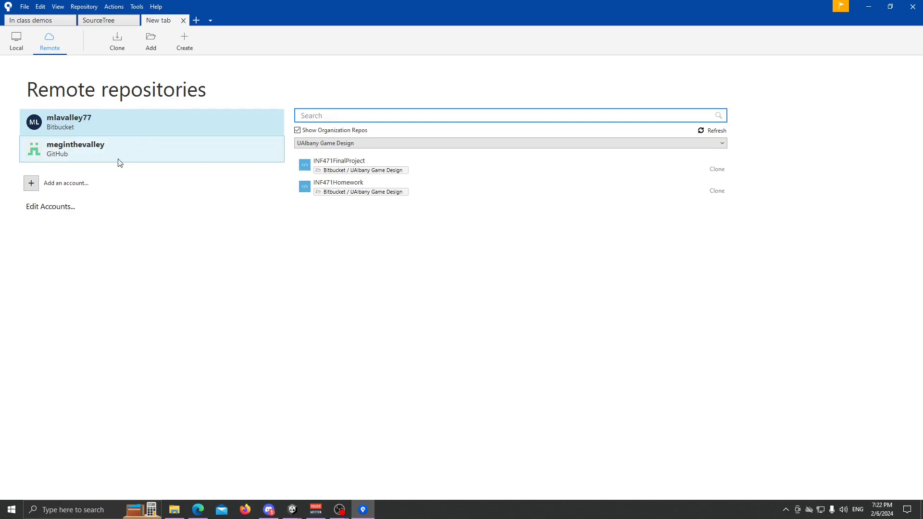
left_click(80, 183)
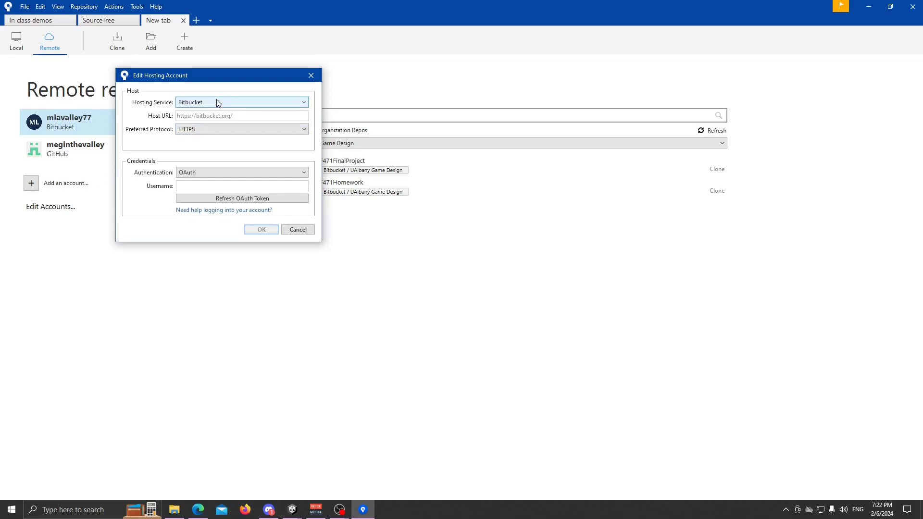
left_click(216, 102)
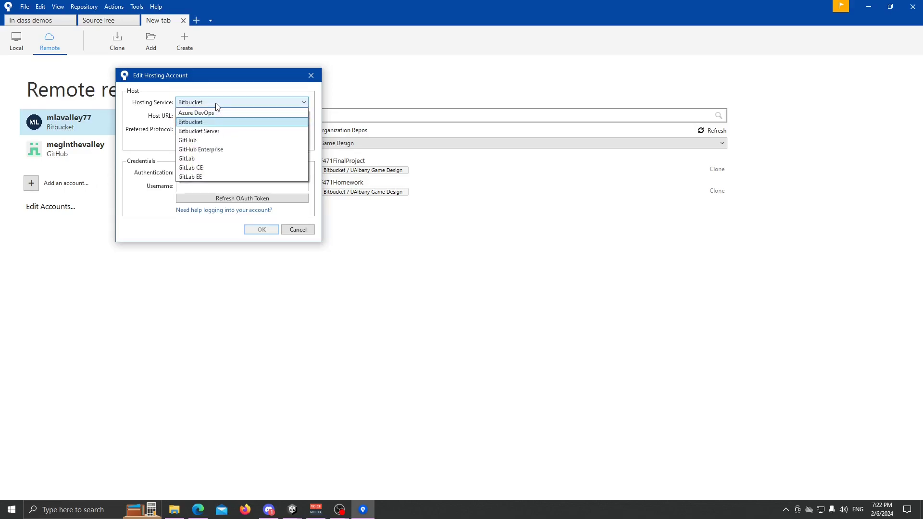
left_click(208, 140)
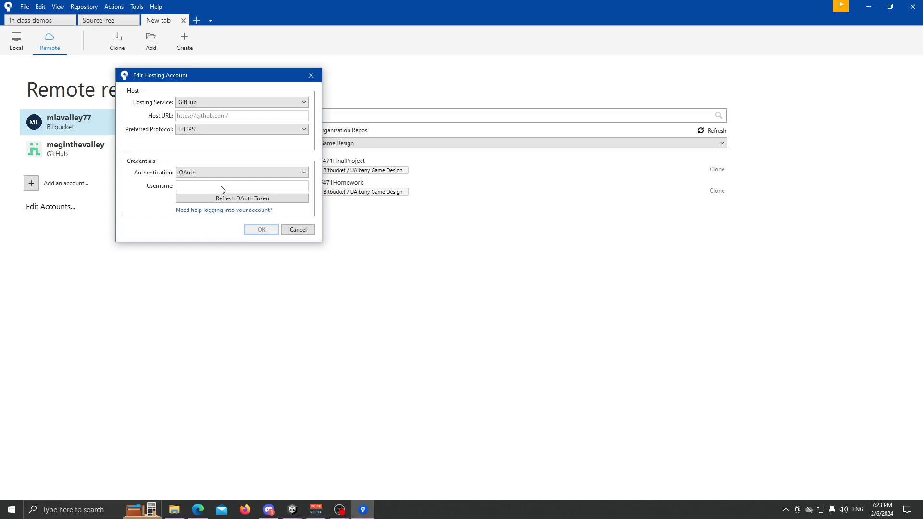
left_click(311, 75)
Refresh the OAuth token of the existing GitHub hosting account and save the account settings.
left_click(81, 158)
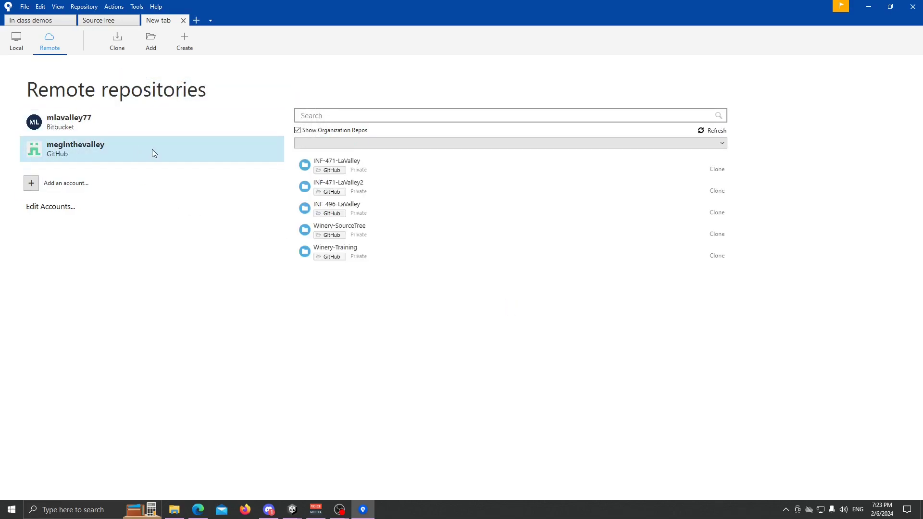
right_click(139, 150)
left_click(161, 157)
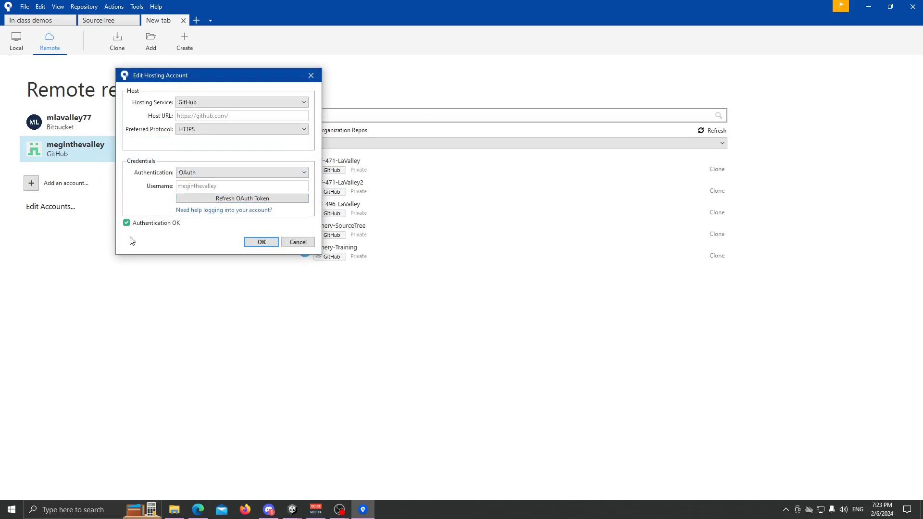
left_click(239, 199)
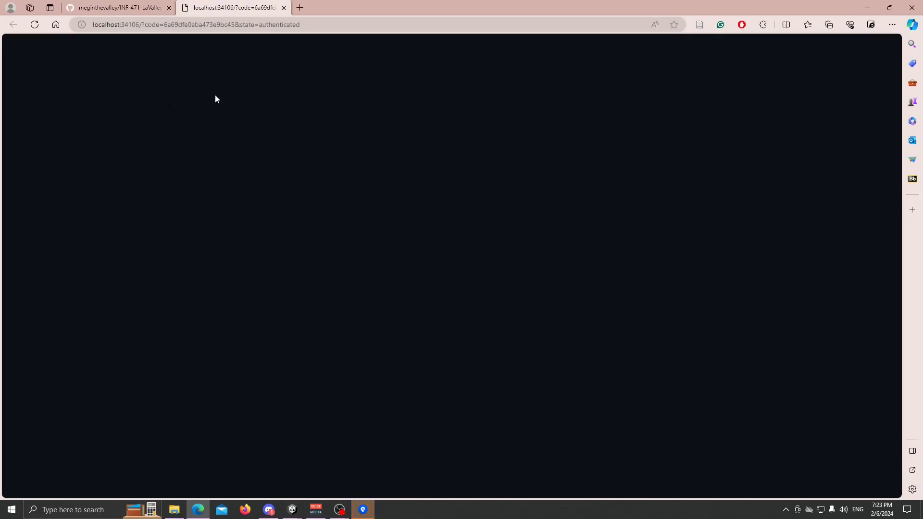
left_click(284, 9)
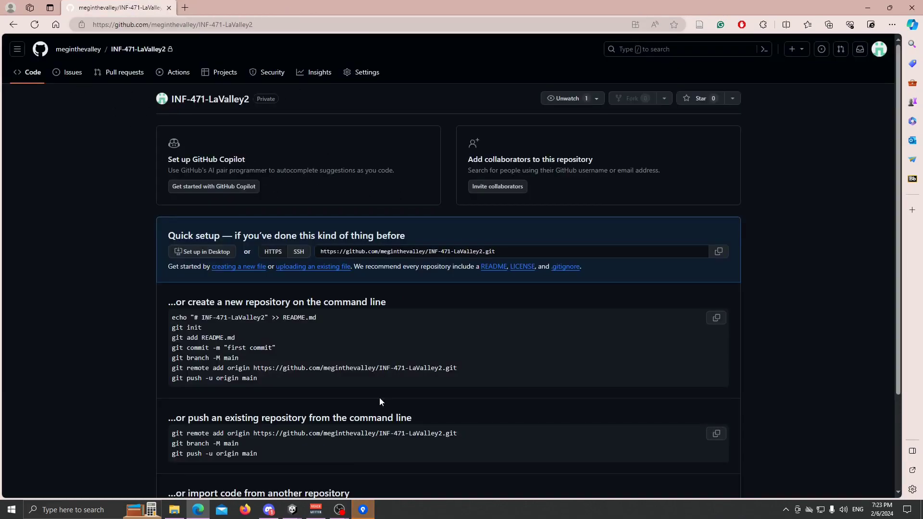
left_click(365, 509)
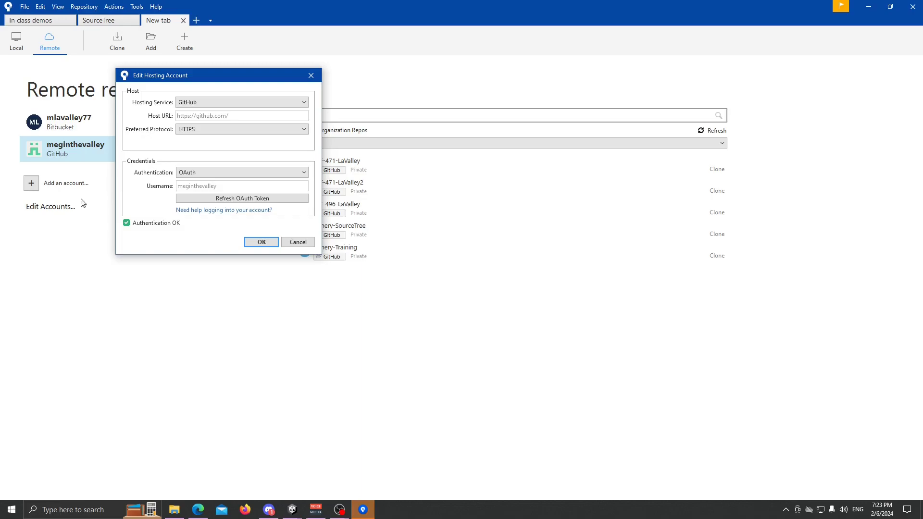
left_click(258, 241)
Start cloning the new INF-471 repository from the GitHub account and browse to Documents\Peer Education on the M: drive for its destination.
left_click(140, 150)
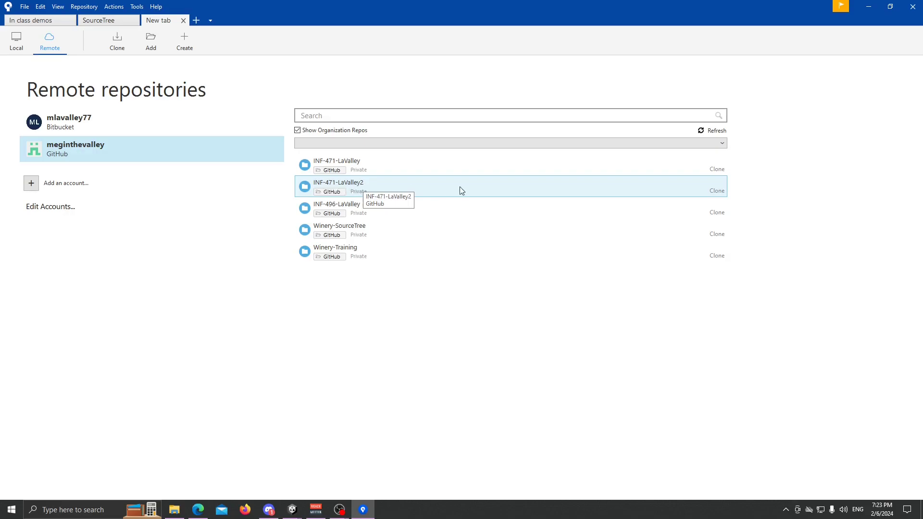
left_click(717, 195)
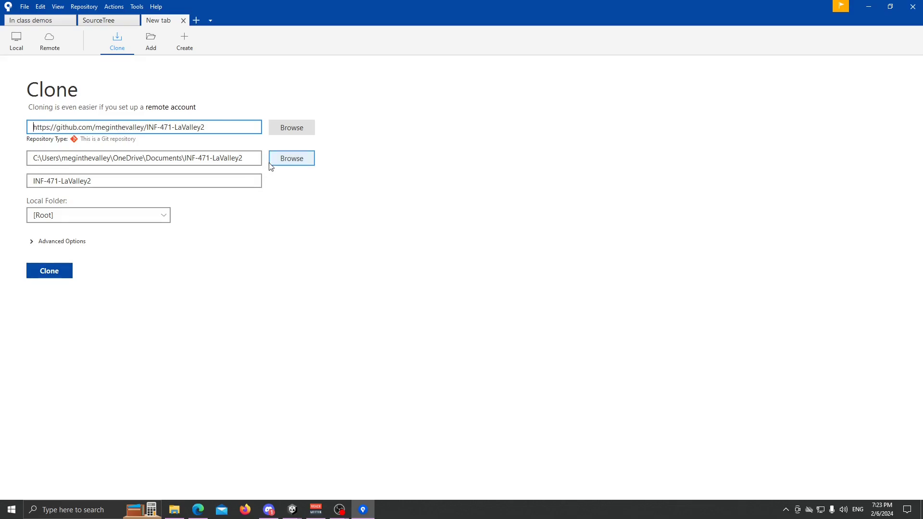
left_click(311, 159)
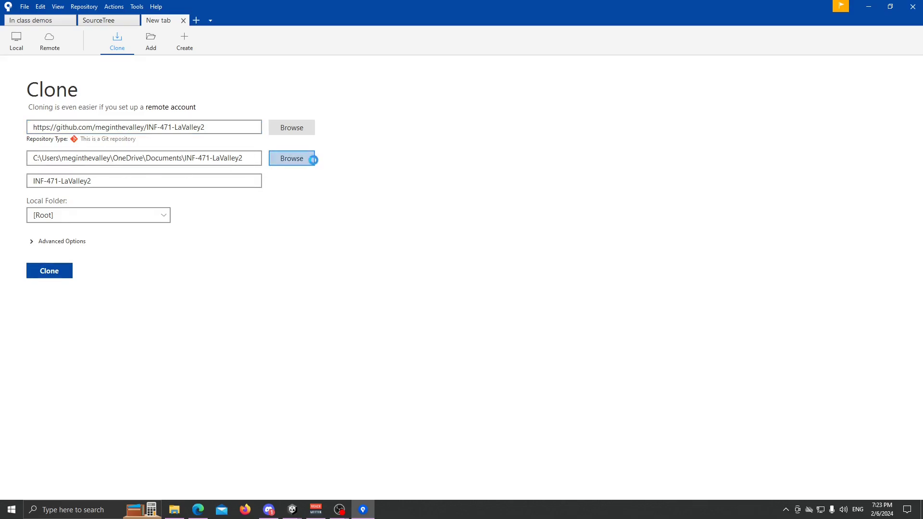
left_click(47, 198)
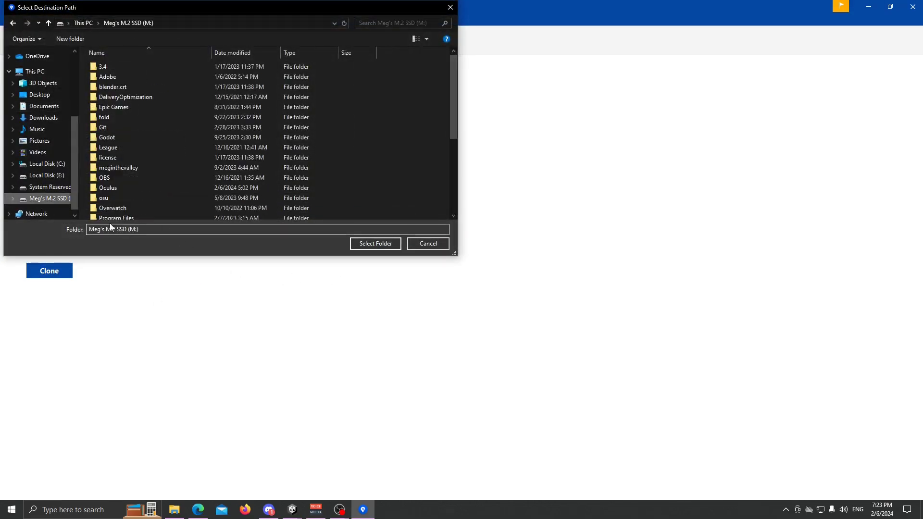
left_click(118, 167)
double_click(118, 168)
left_click(133, 76)
double_click(132, 76)
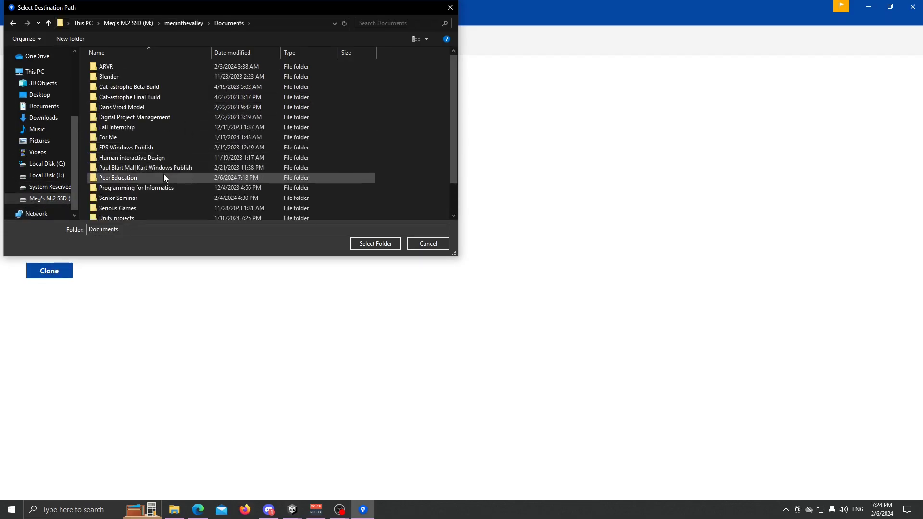
left_click(143, 177)
double_click(144, 177)
Create a folder in Peer Education with the same name as the new INF-471 repository.
right_click(165, 121)
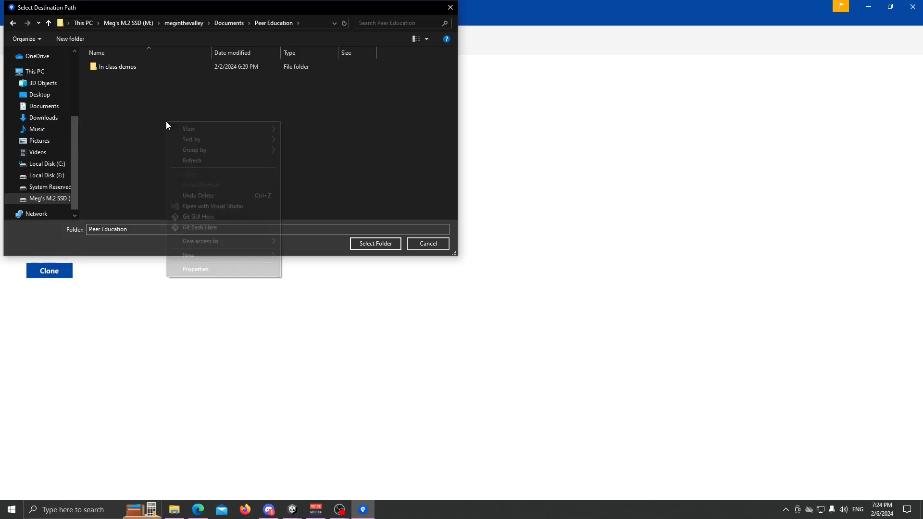
mouse_move(181, 255)
left_click(301, 255)
key("BackSpace")
type("INF")
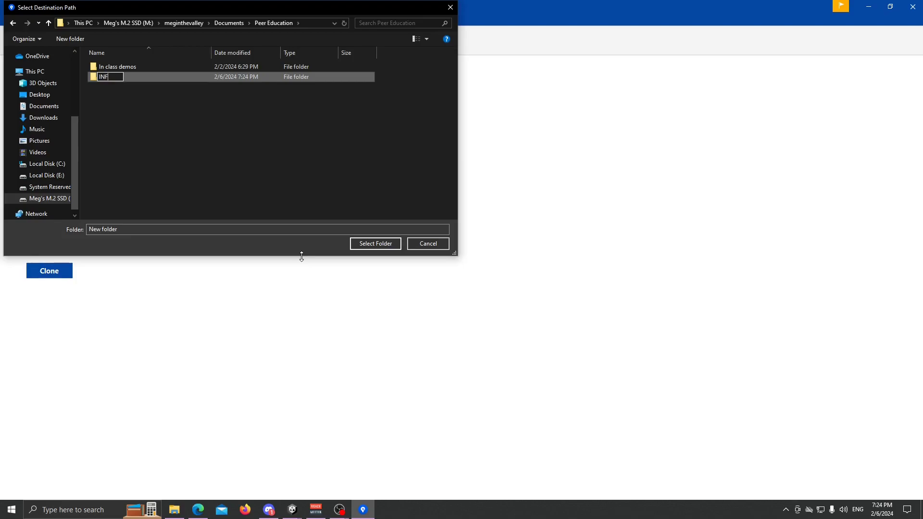
type("-471-LaValley2")
left_click(234, 169)
Use the new INF-471 folder as the destination path and clone the repository into it.
left_click(149, 77)
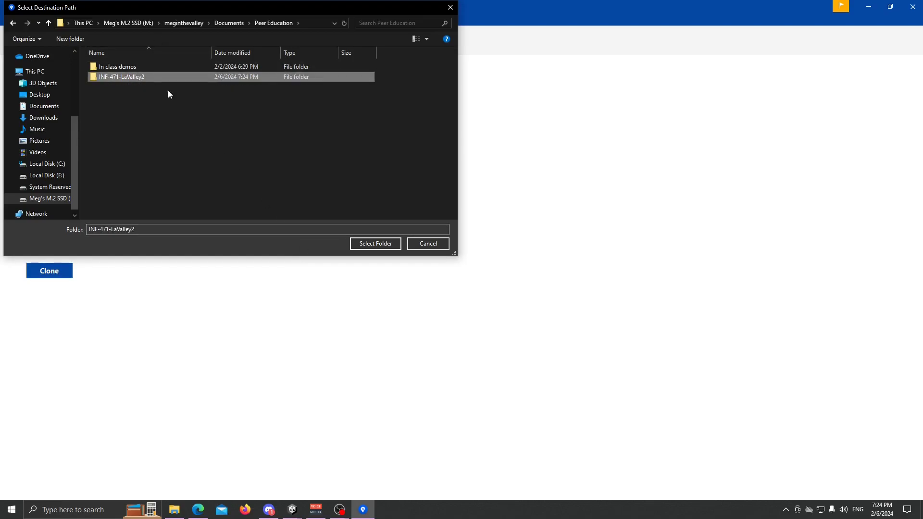
left_click(373, 245)
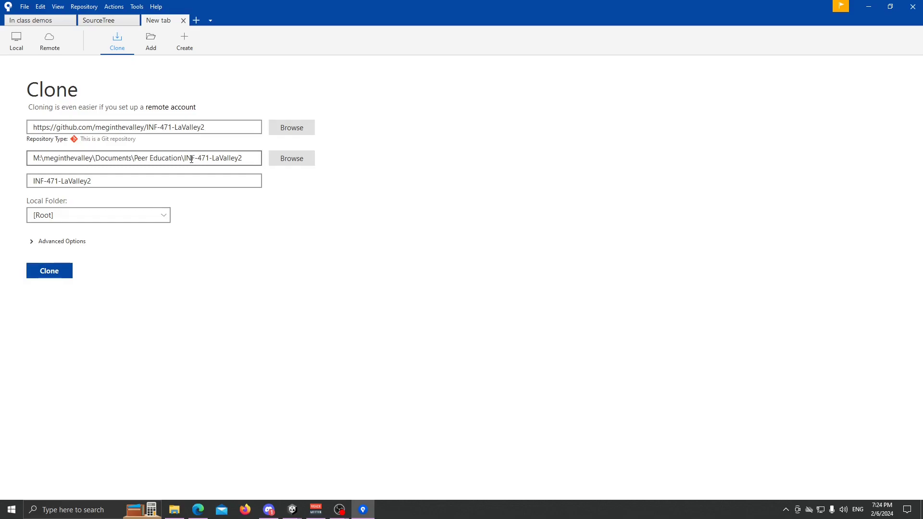
left_click(58, 272)
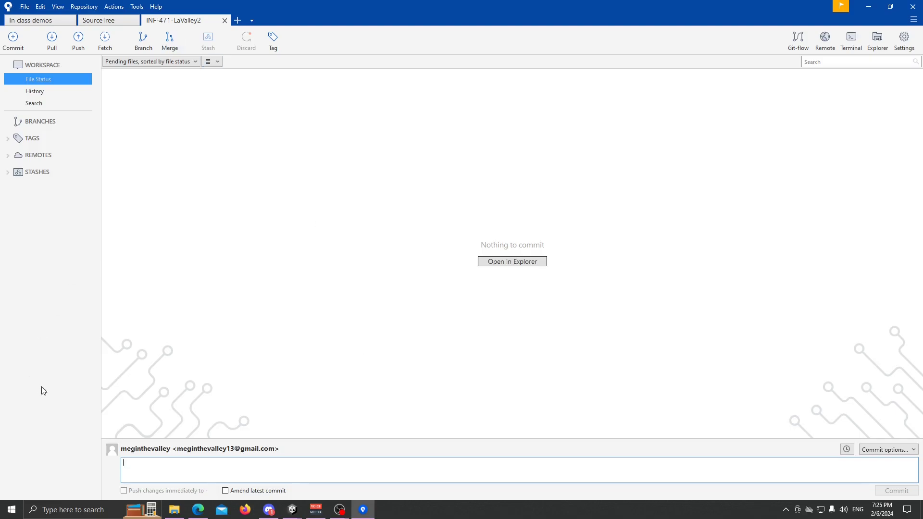
Switch to File Explorer and copy the gitignore file from the Downloads folder.
left_click(174, 509)
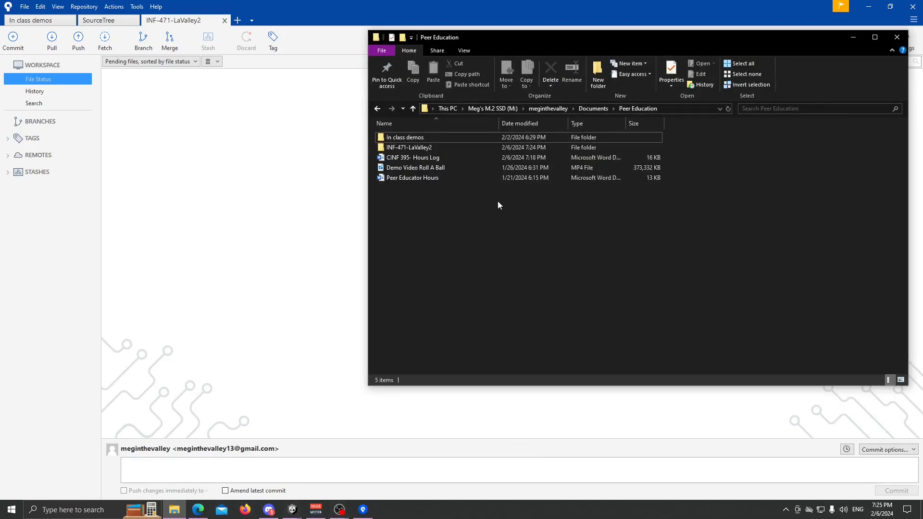
left_click(463, 138)
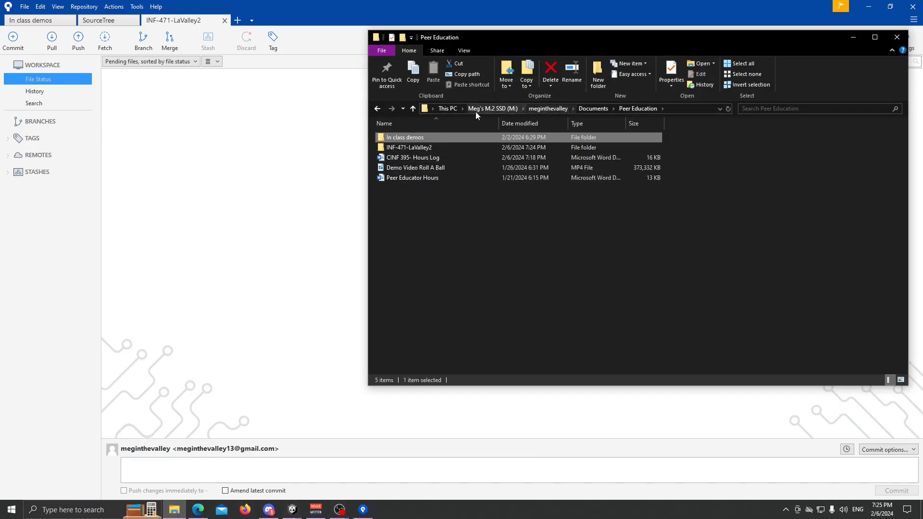
left_click(451, 107)
double_click(742, 143)
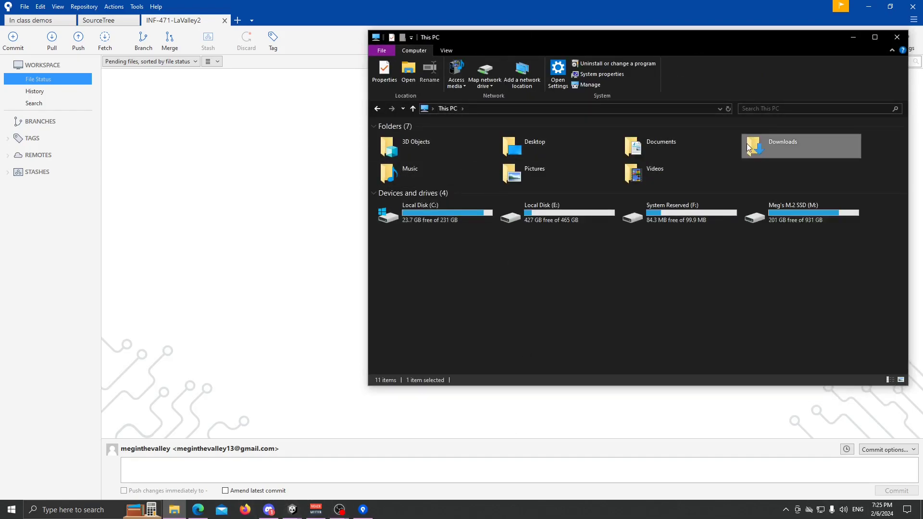
left_click(413, 150)
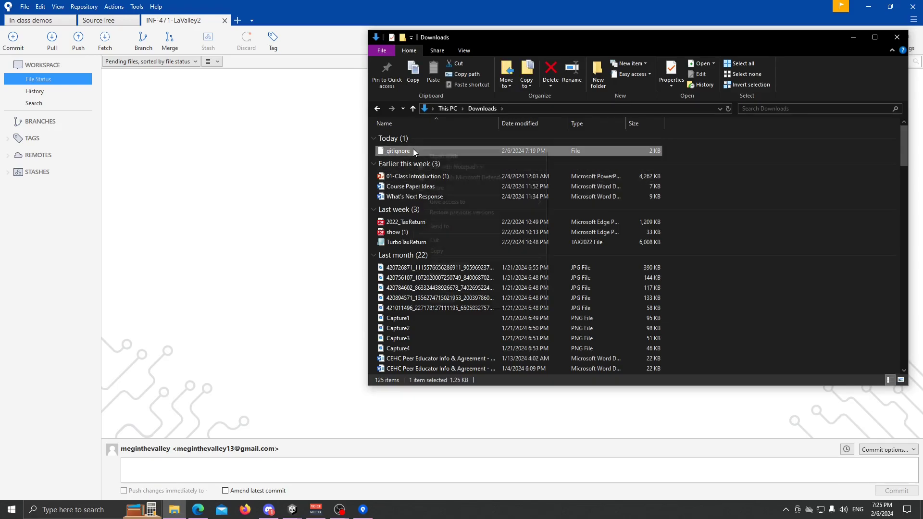
right_click(413, 150)
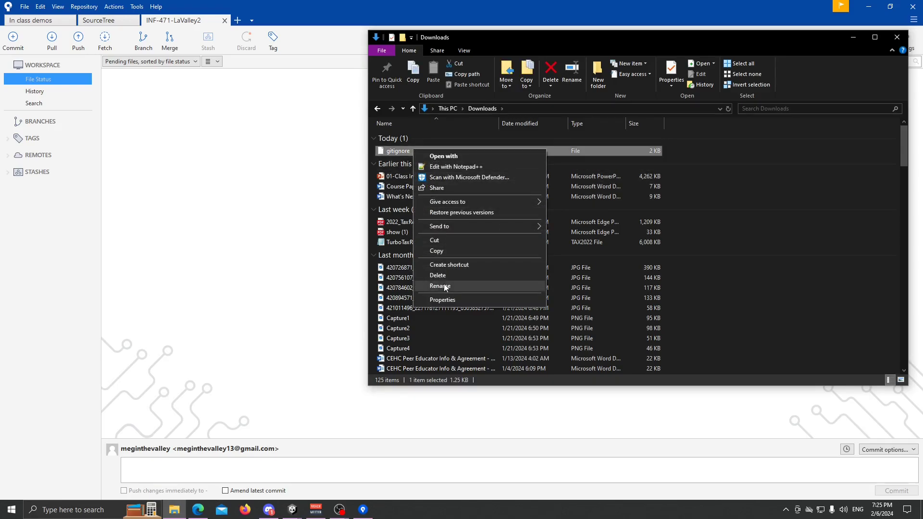
left_click(458, 250)
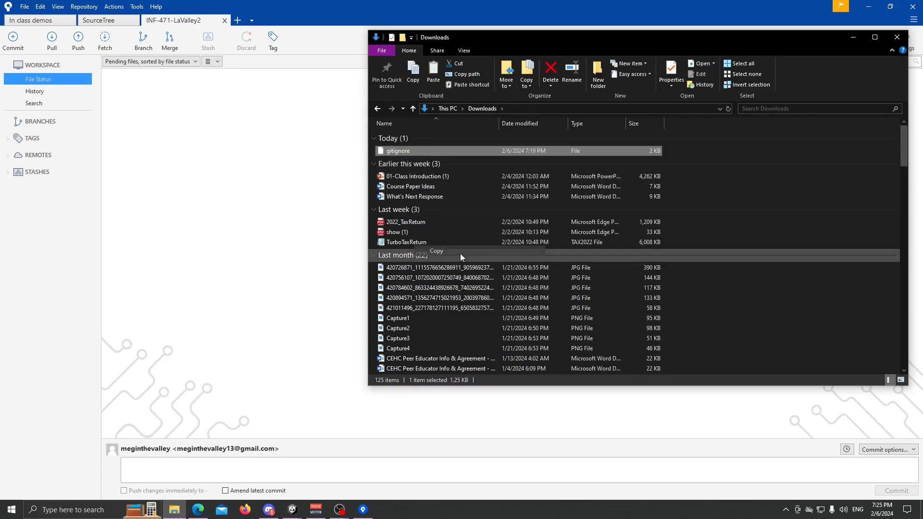
Paste the gitignore file into the cloned INF-471 folder under Documents\Peer Education on the M: drive.
left_click(451, 107)
double_click(817, 224)
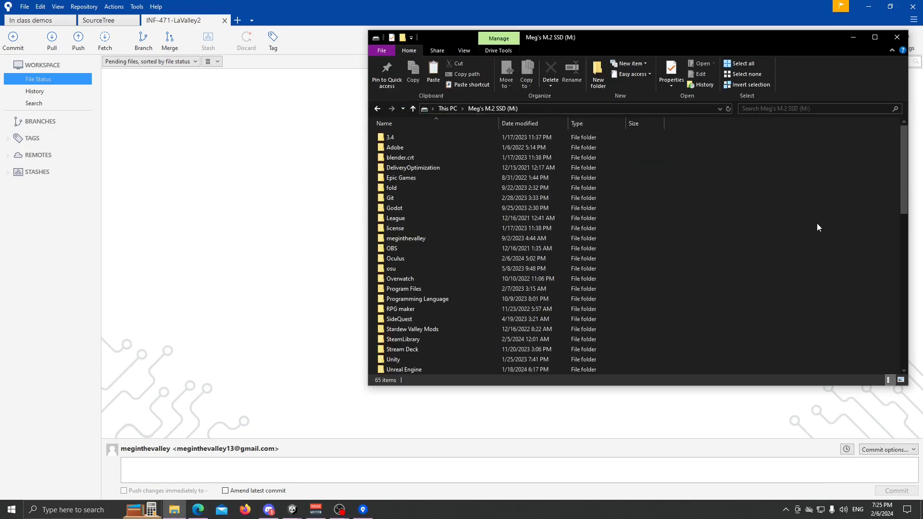
double_click(409, 238)
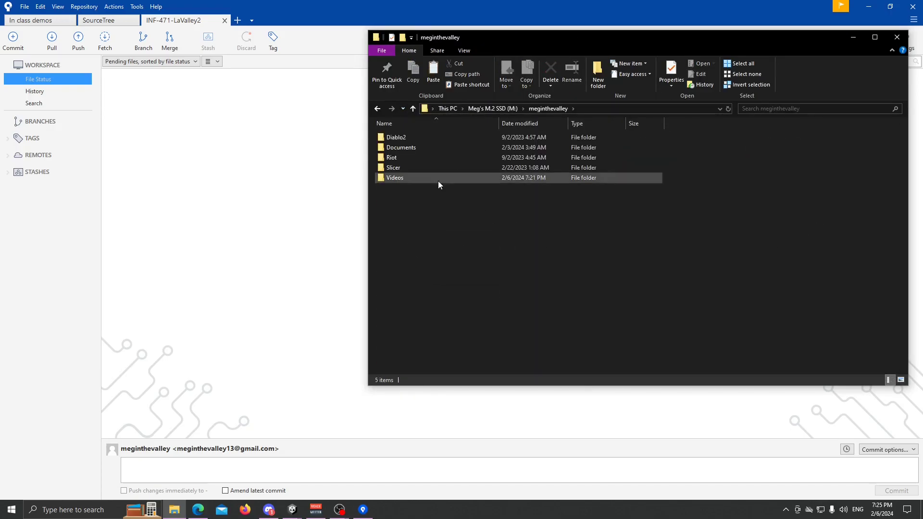
double_click(431, 147)
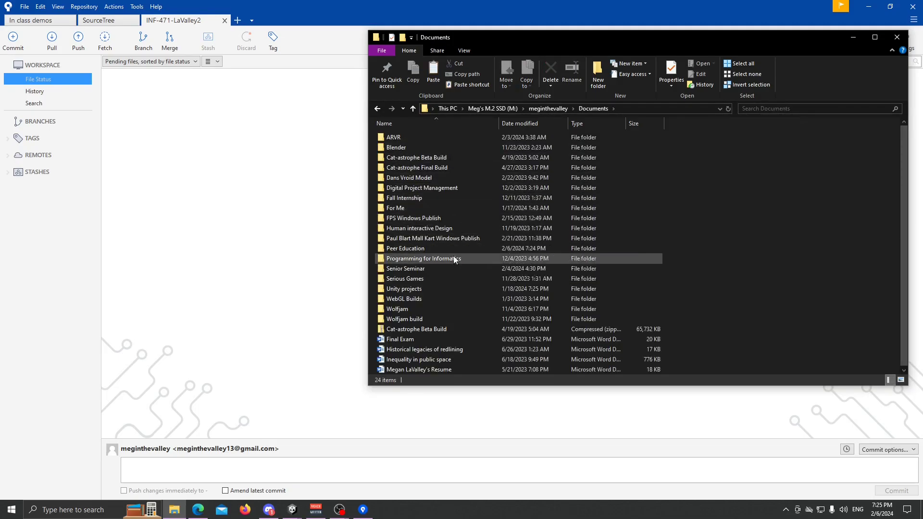
double_click(442, 249)
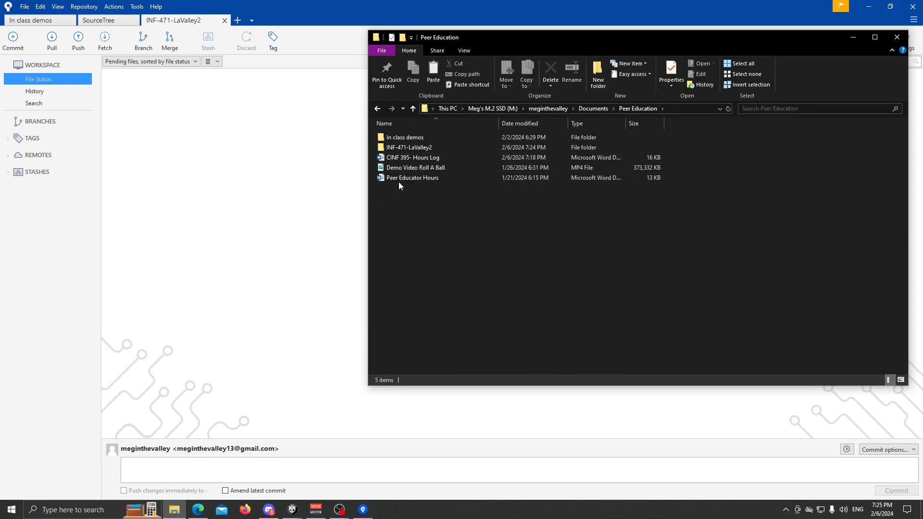
double_click(436, 148)
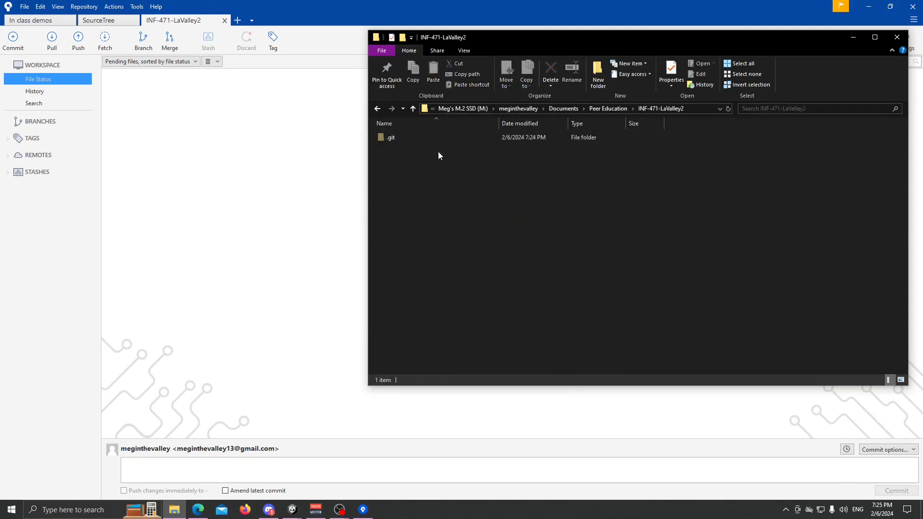
right_click(474, 197)
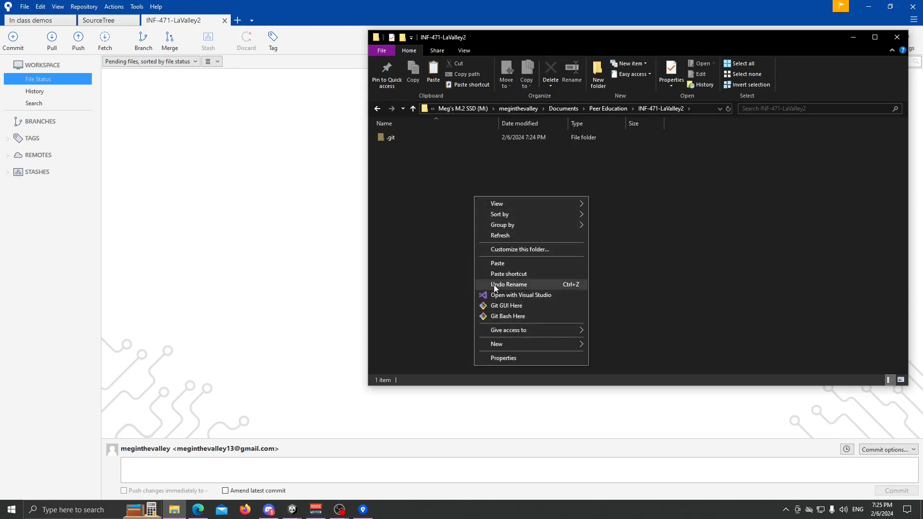
left_click(497, 263)
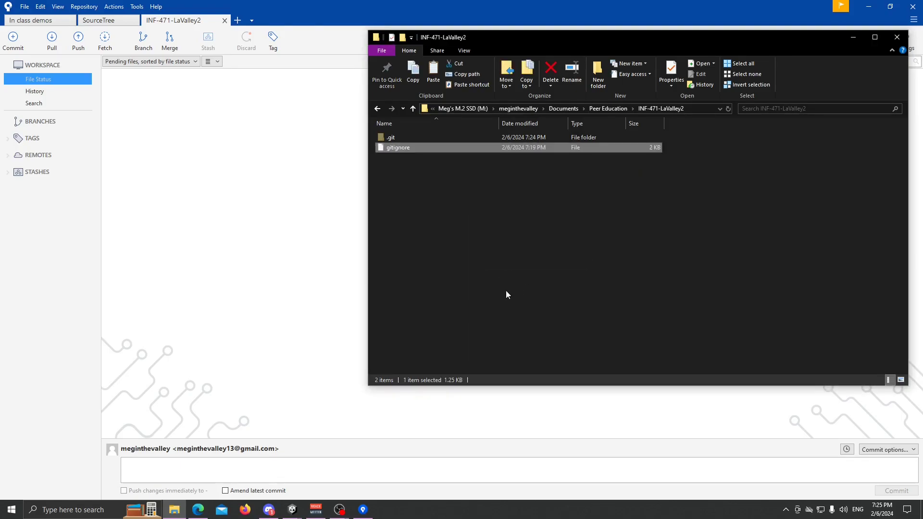
Rename the pasted gitignore file as .gitignore.
right_click(410, 149)
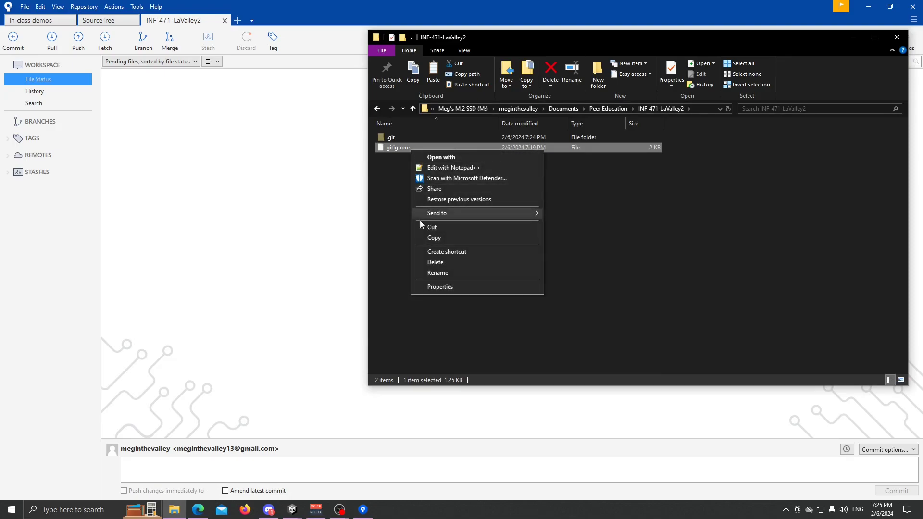
left_click(429, 273)
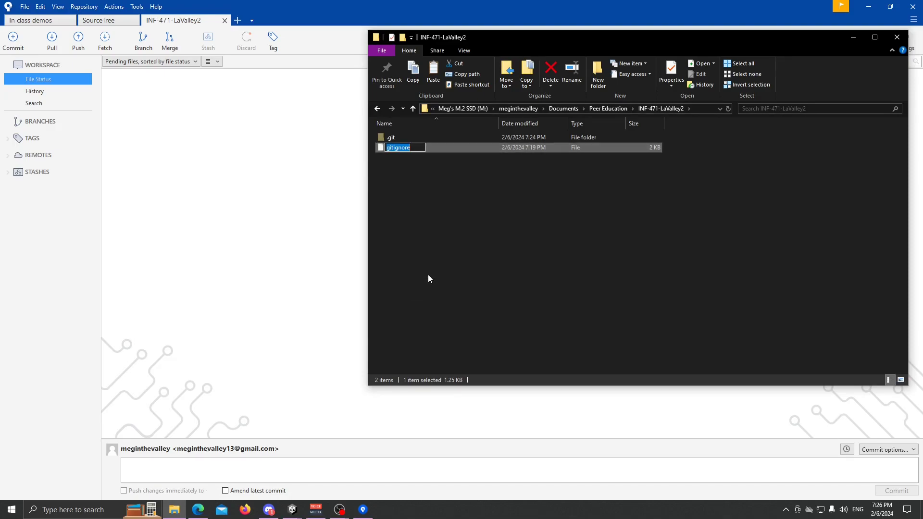
left_click(386, 147)
left_click(413, 177)
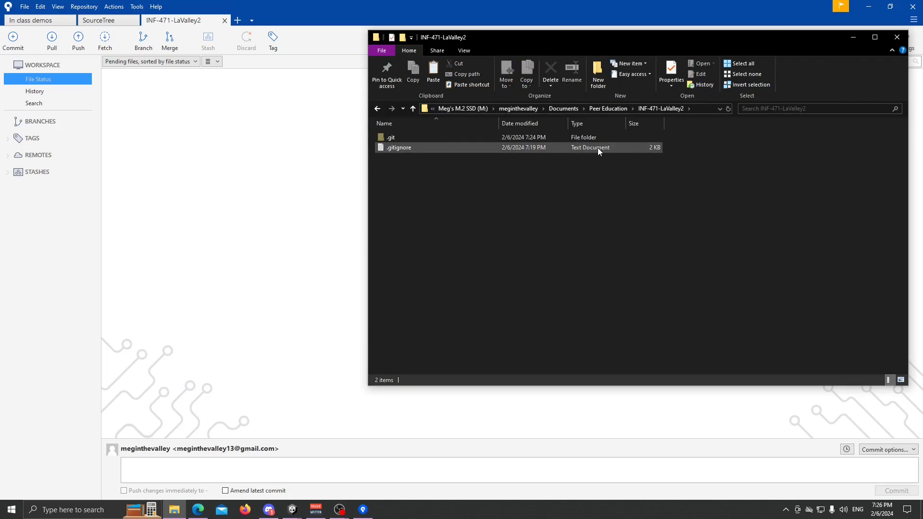
Switch to Sourcetree, stage .gitignore, and commit it with the message "Git ignore added", pushing the changes immediately.
left_click(305, 217)
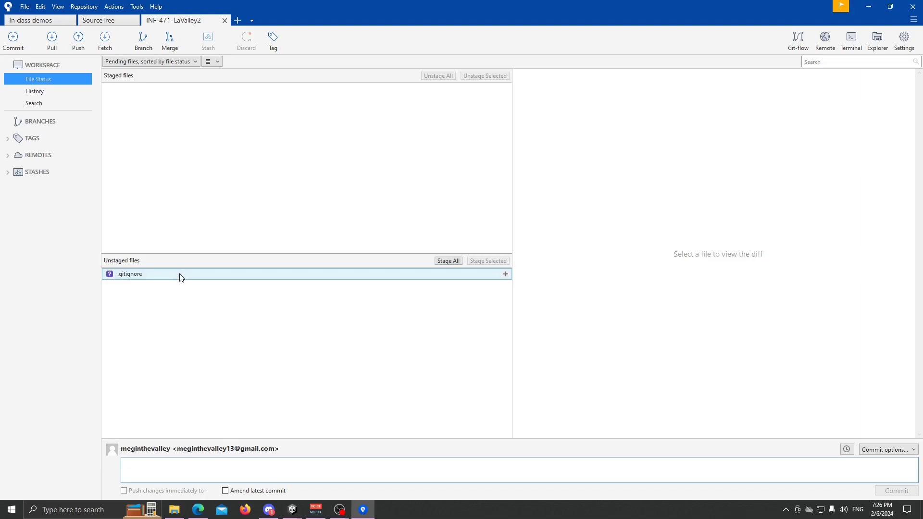
left_click(443, 262)
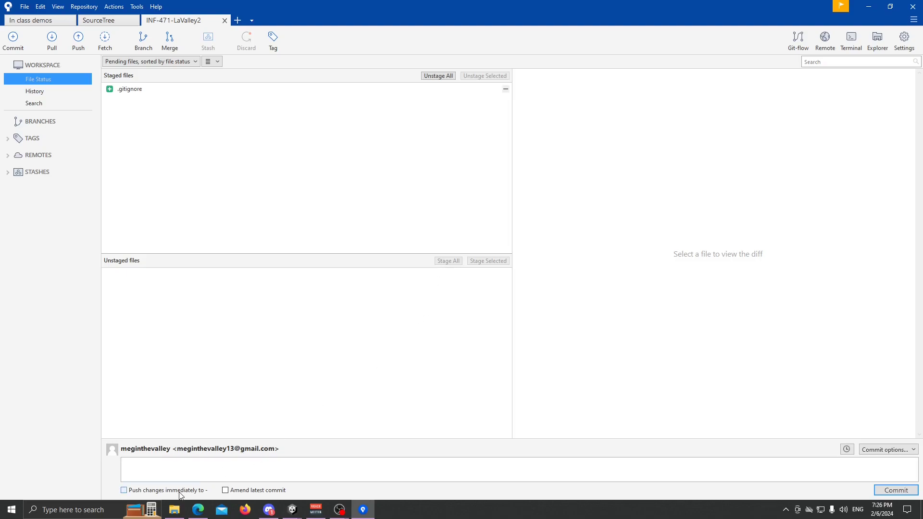
left_click(203, 467)
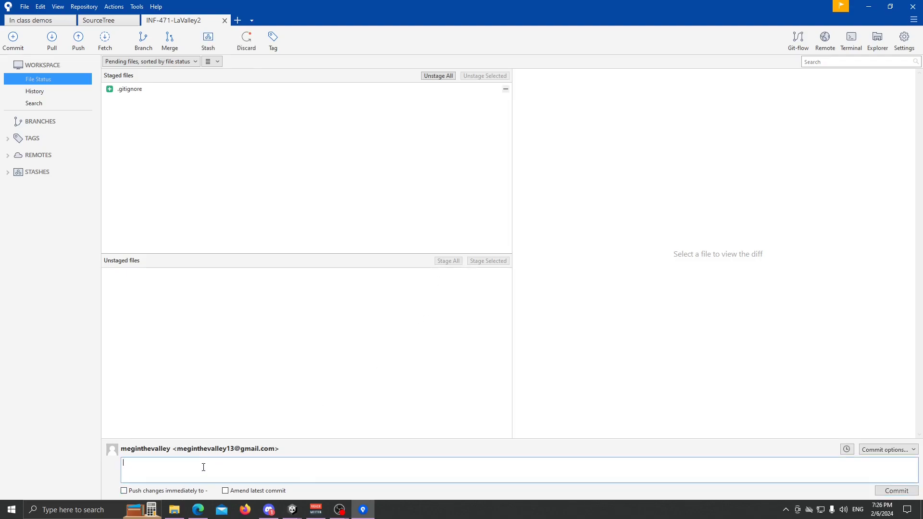
type("Git ignore added")
left_click(124, 491)
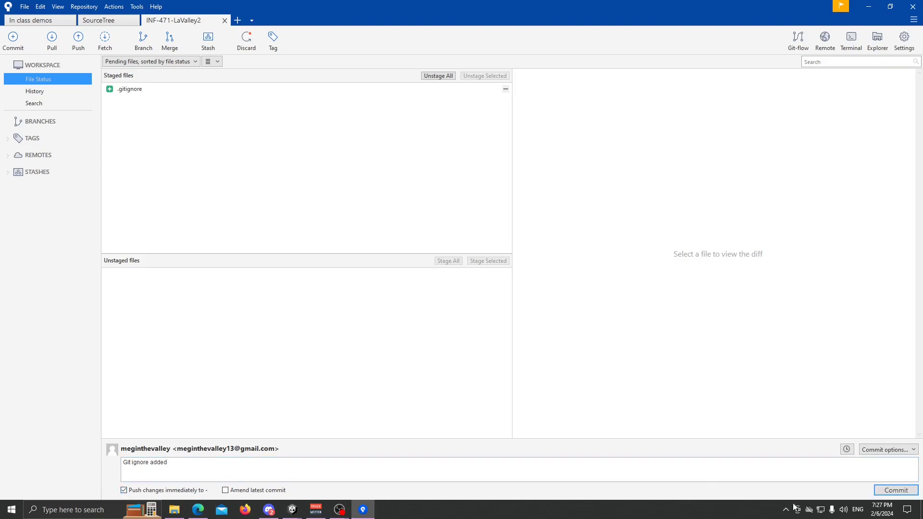
left_click(896, 490)
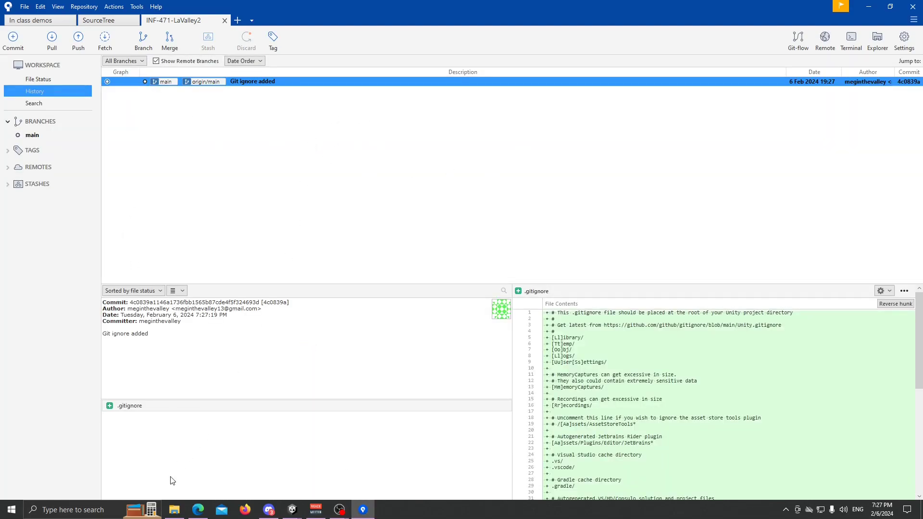
Switch to the browser and reload the GitHub repository page to check the pushed commit.
left_click(197, 509)
left_click(33, 26)
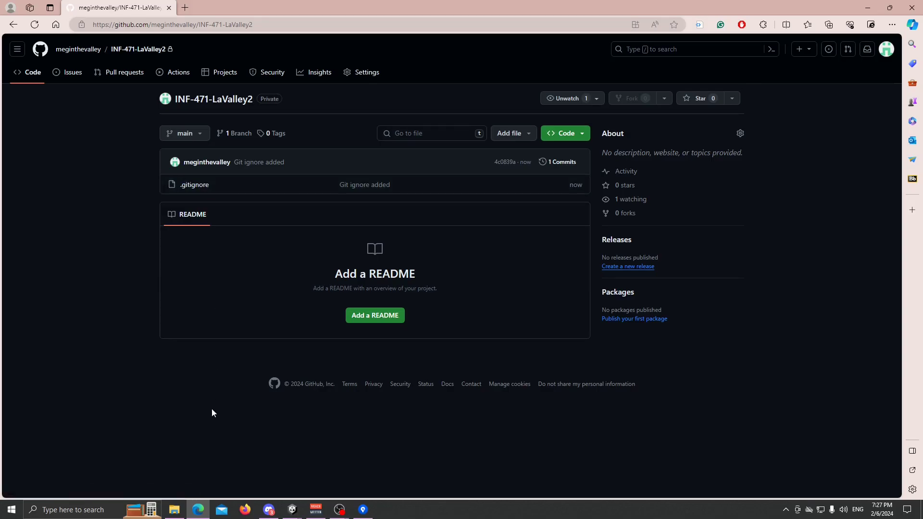
In File Explorer, copy the Demo for INF 471 folder from In class demos into the cloned INF-471 folder.
left_click(174, 510)
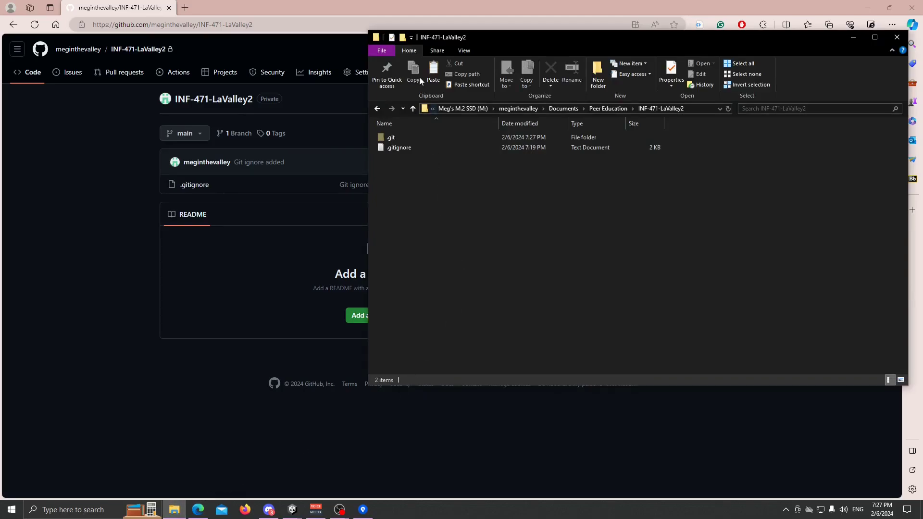
left_click(413, 109)
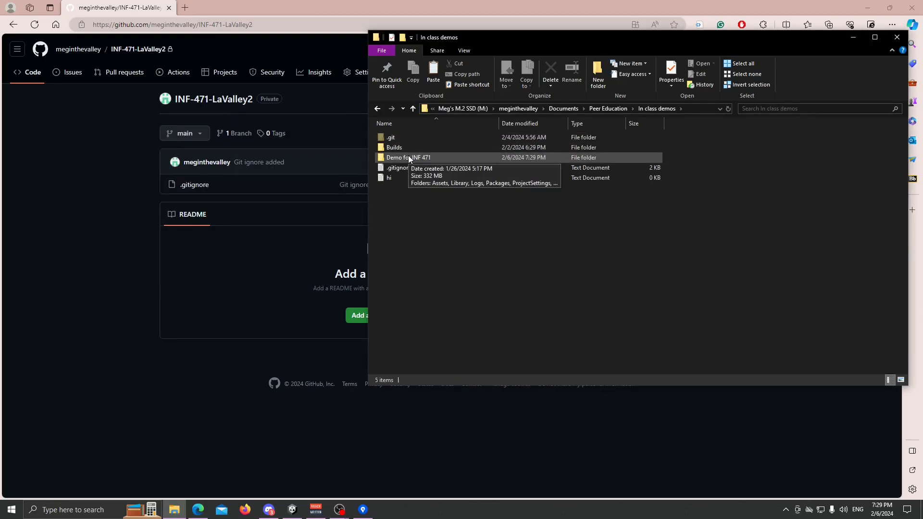
right_click(408, 155)
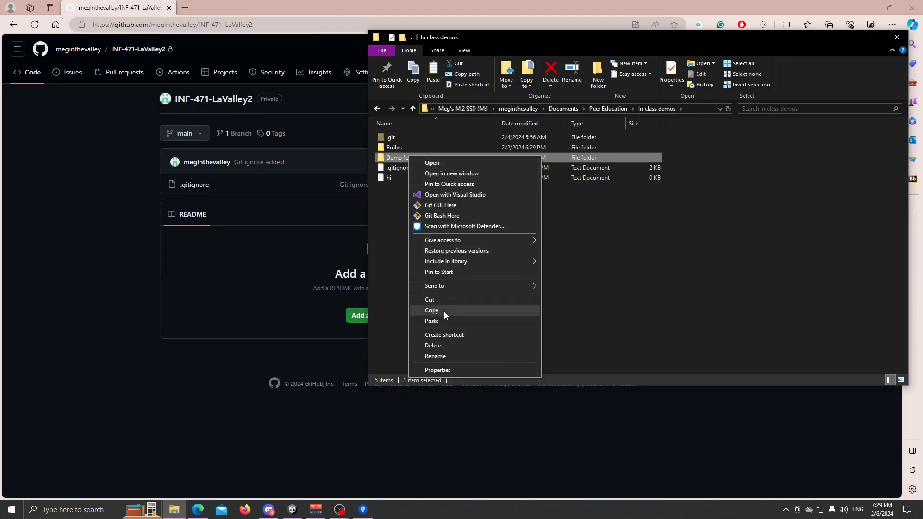
left_click(443, 310)
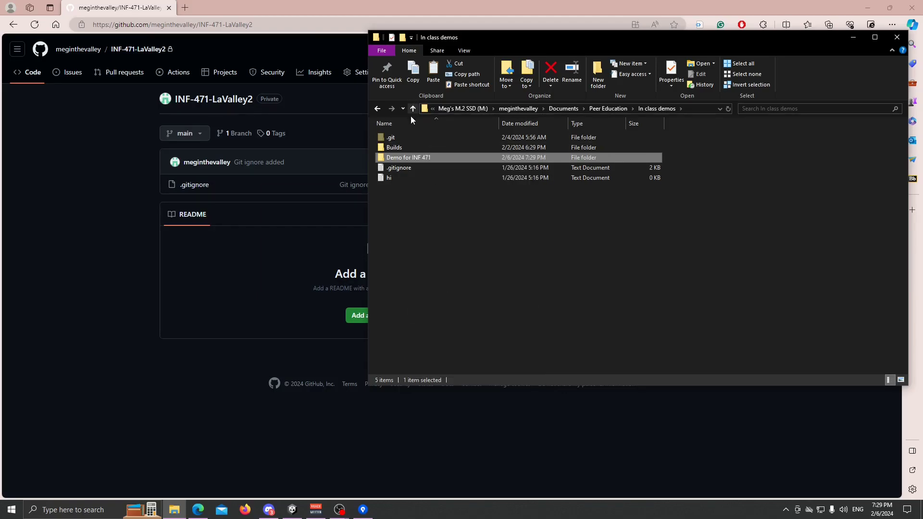
left_click(413, 110)
double_click(414, 148)
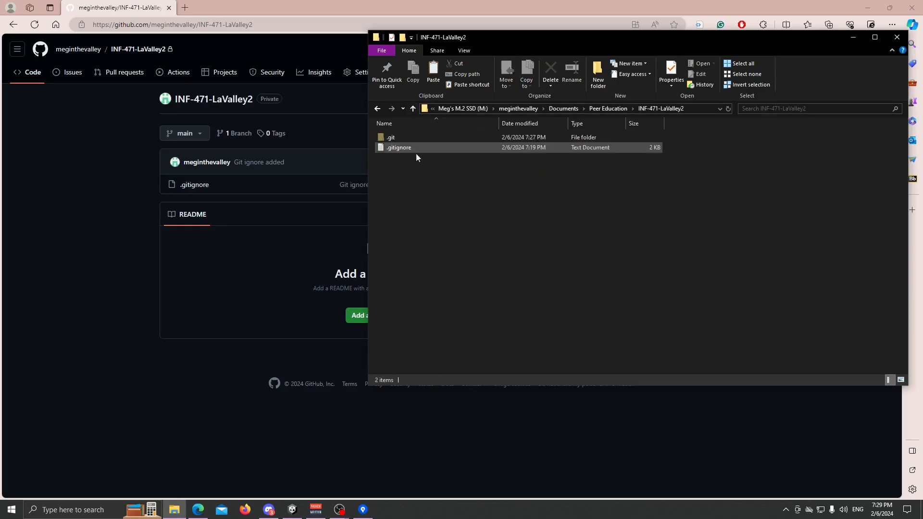
right_click(422, 170)
left_click(465, 235)
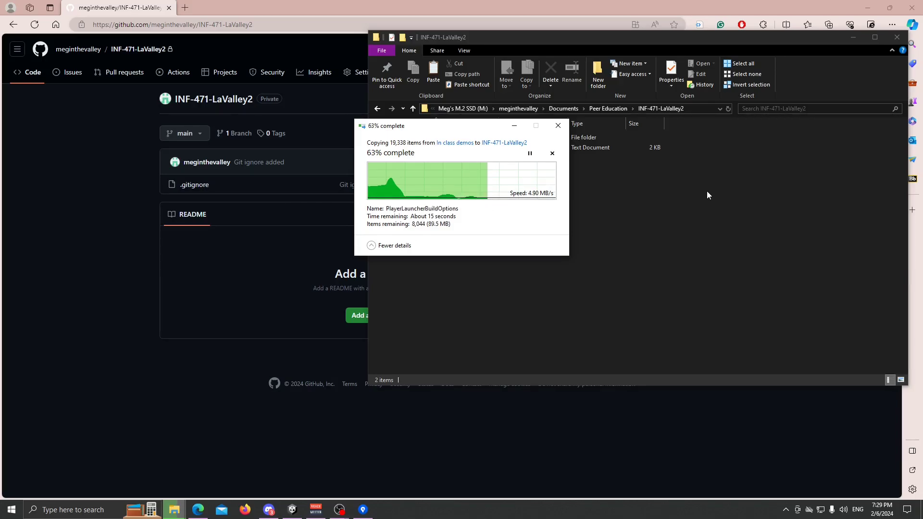
Search Windows for "unity" and launch Unity Hub.
left_click(95, 511)
type("u")
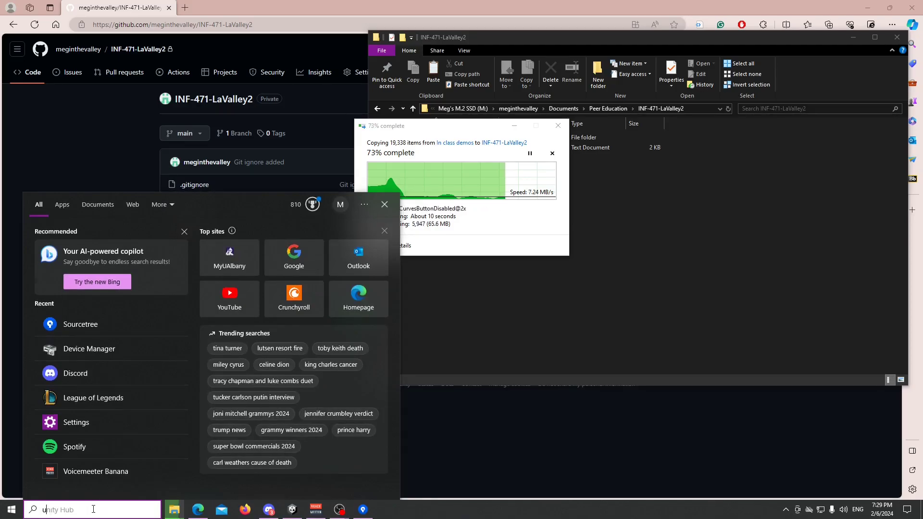
type("nity")
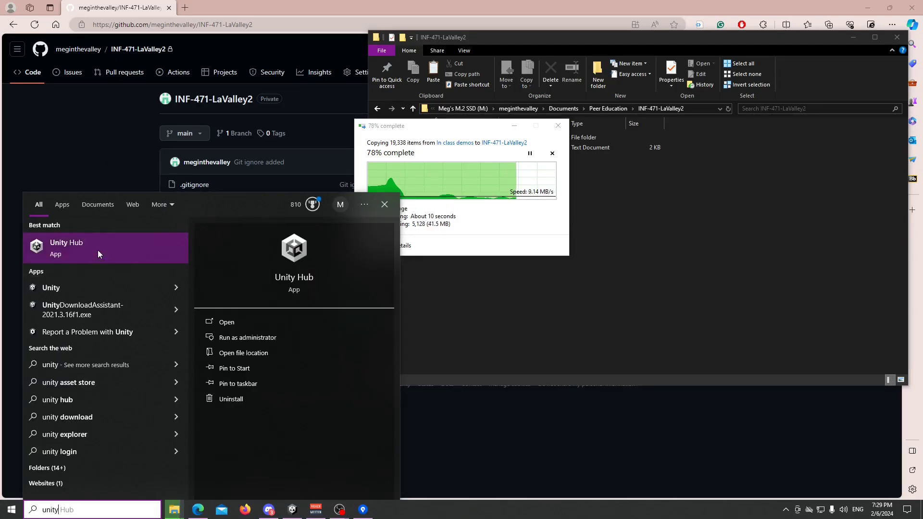
left_click(98, 249)
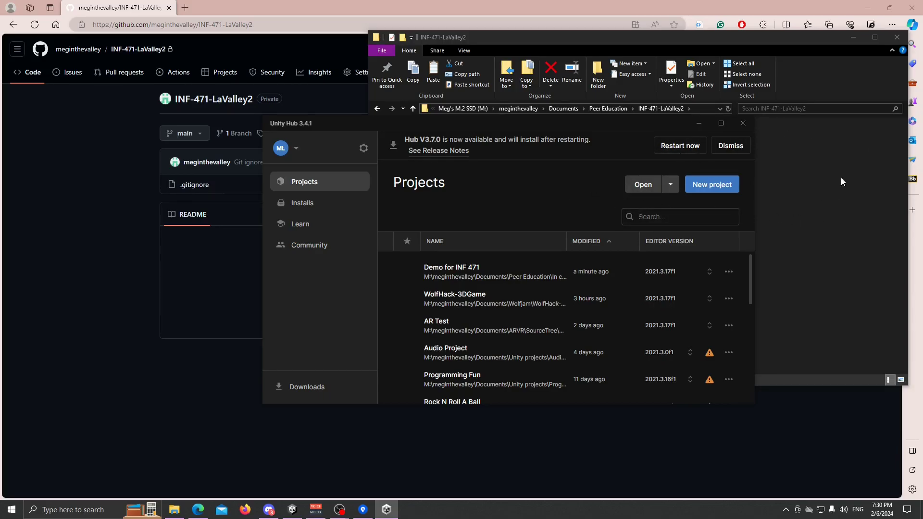
Locate the copied Demo for INF 471 project through Unity Hub's project picker without opening it, and minimize Unity Hub.
left_click_drag(643, 142, 414, 213)
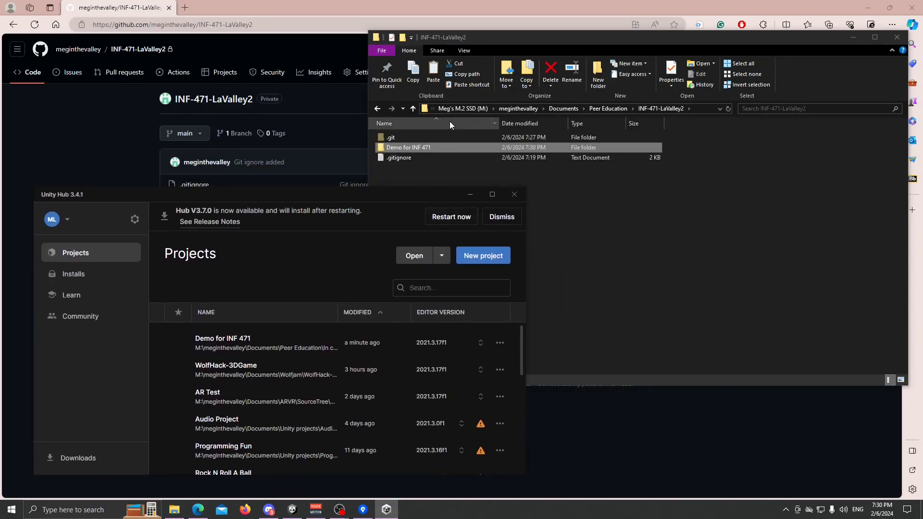
left_click(414, 261)
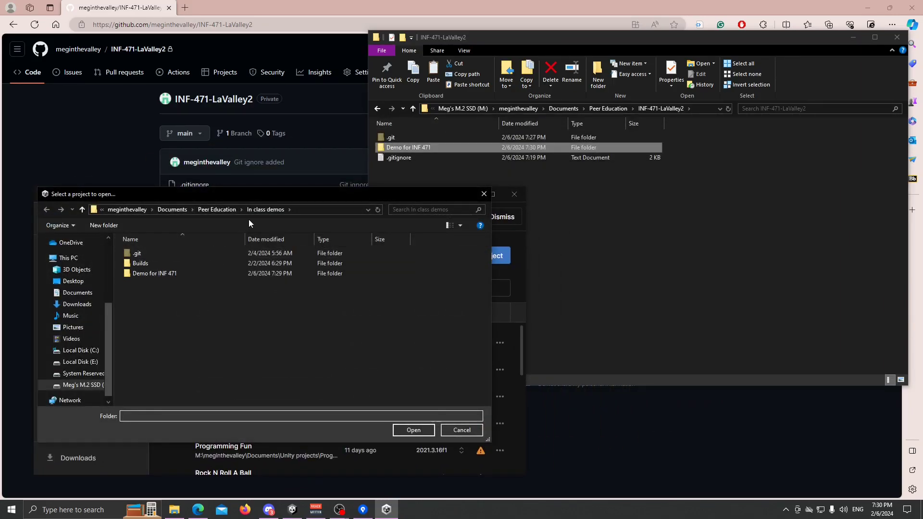
left_click(223, 210)
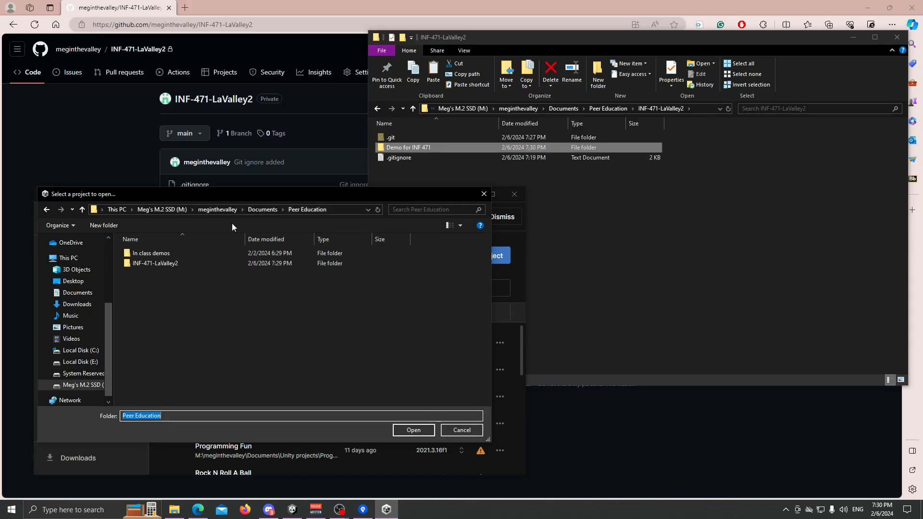
double_click(160, 262)
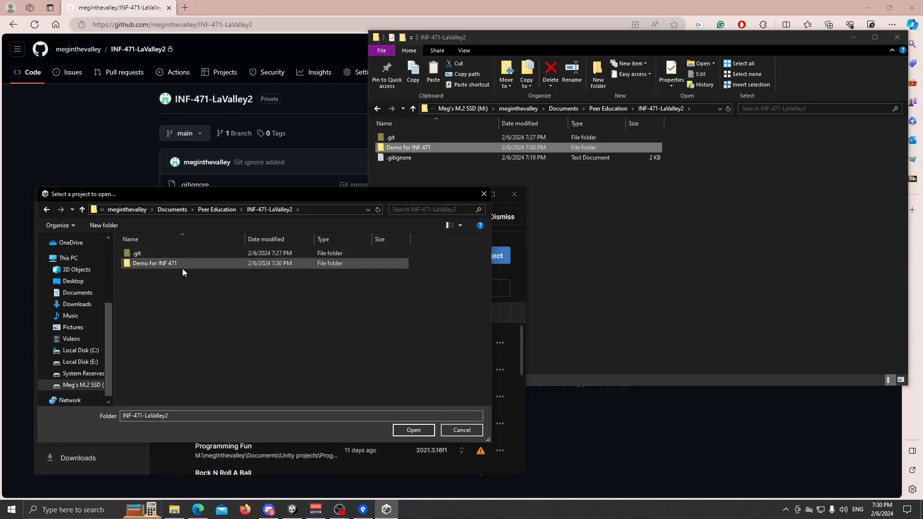
left_click(483, 193)
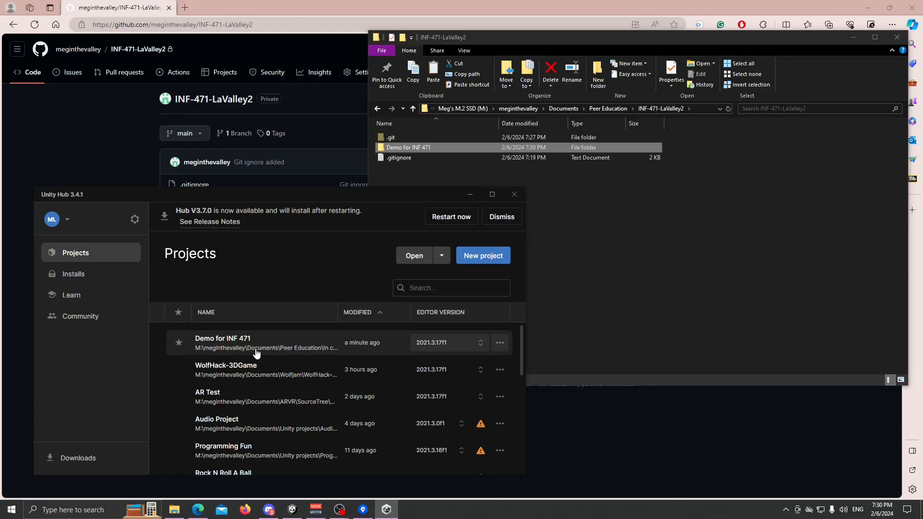
left_click(470, 195)
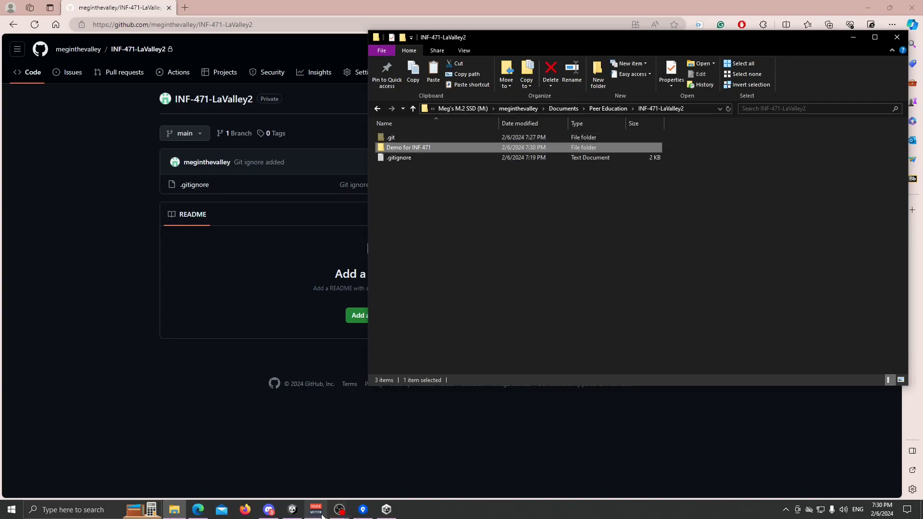
Switch to Sourcetree and stage all the files of the copied Demo for INF 471 project.
mouse_move(290, 509)
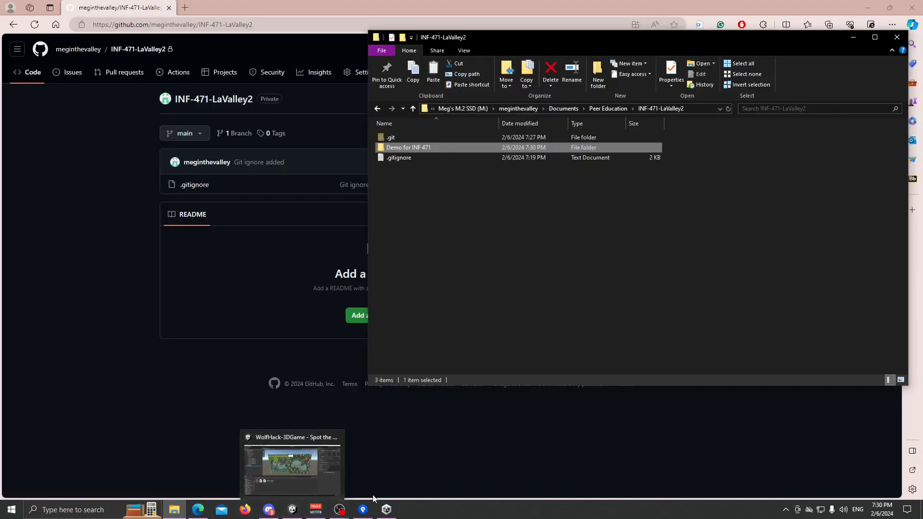
left_click(362, 509)
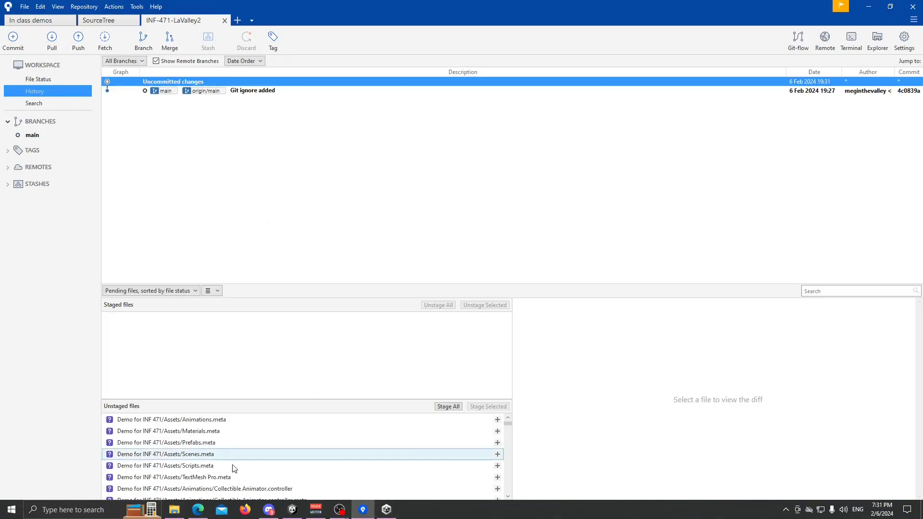
left_click(447, 406)
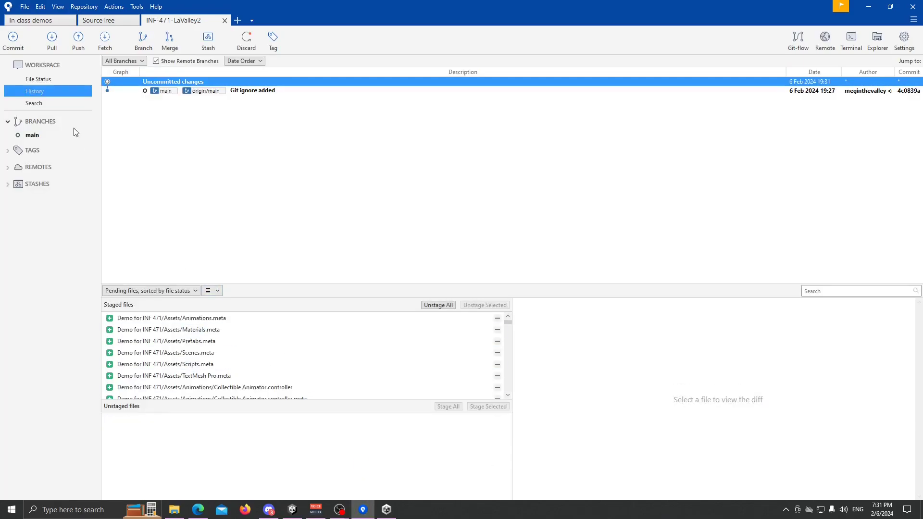
Commit the staged files with the message "Uploaded demo project", pushing the changes immediately to origin/main.
left_click(49, 78)
left_click(218, 466)
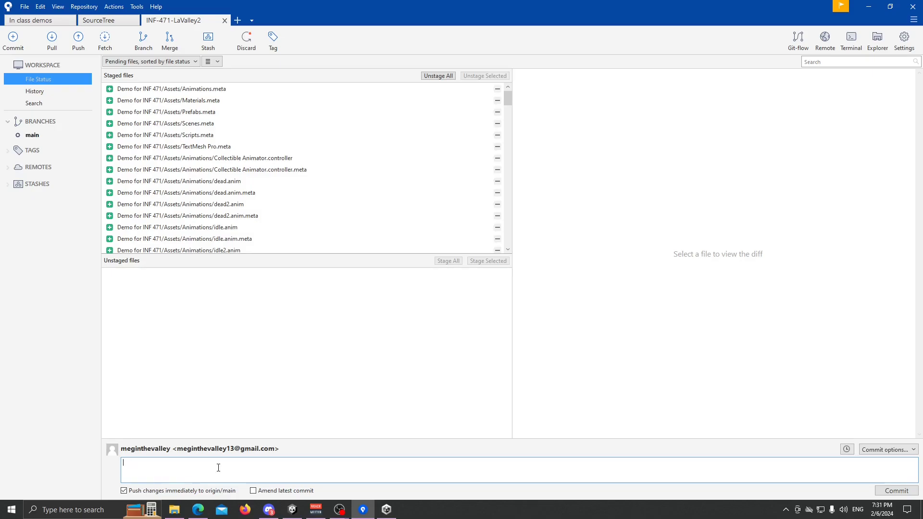
type("Uploaded demo p")
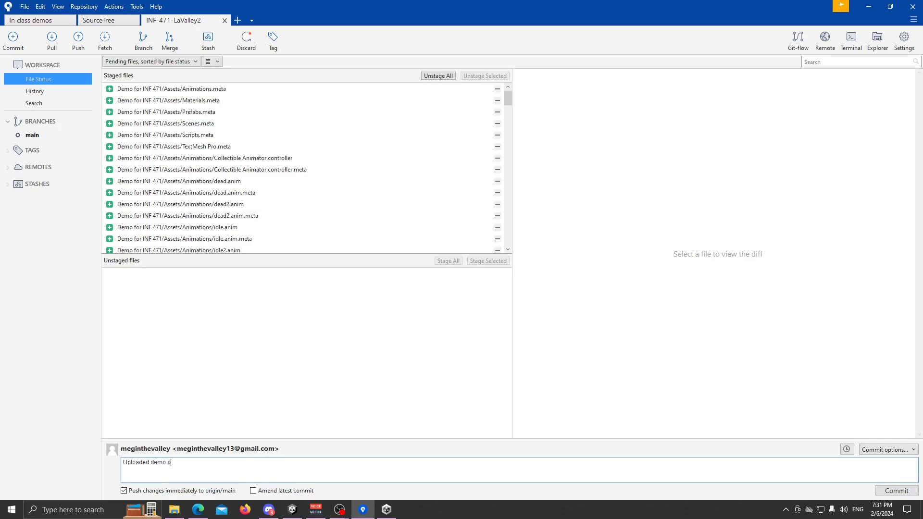
type("roject")
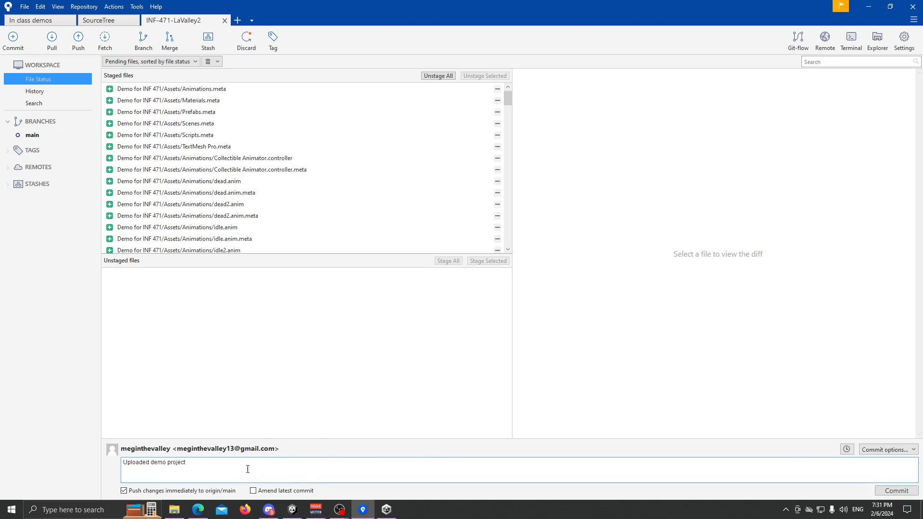
left_click(883, 490)
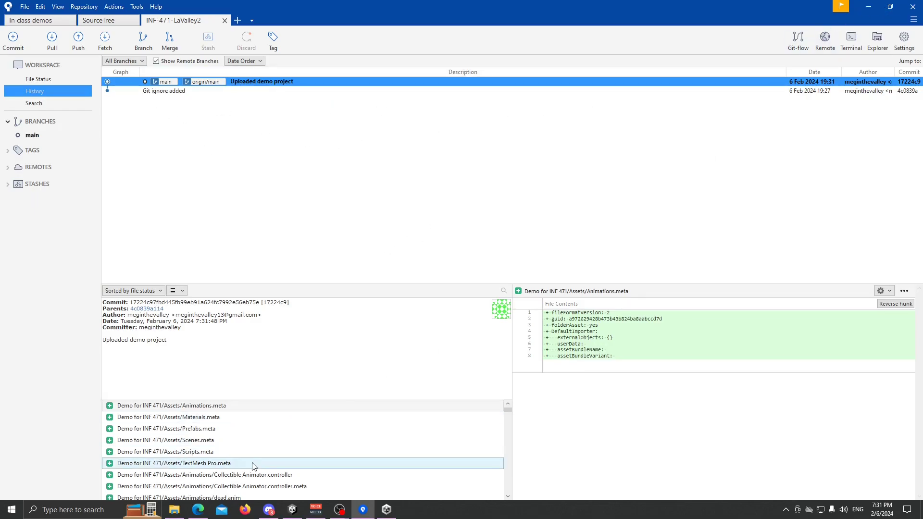
Switch to the browser and reload the GitHub repository page to check the pushed files.
left_click(197, 509)
left_click(35, 25)
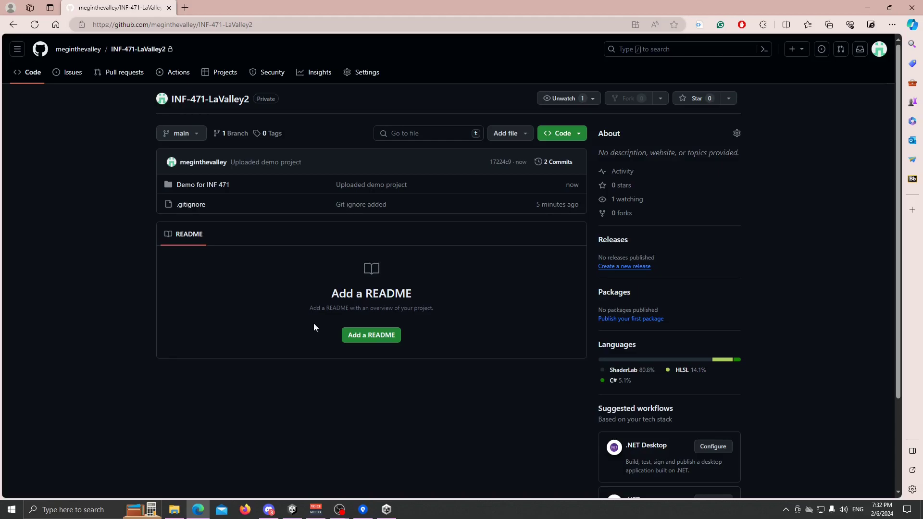
Switch to Sourcetree and pull the remote main branch from origin into the local main branch.
left_click(363, 510)
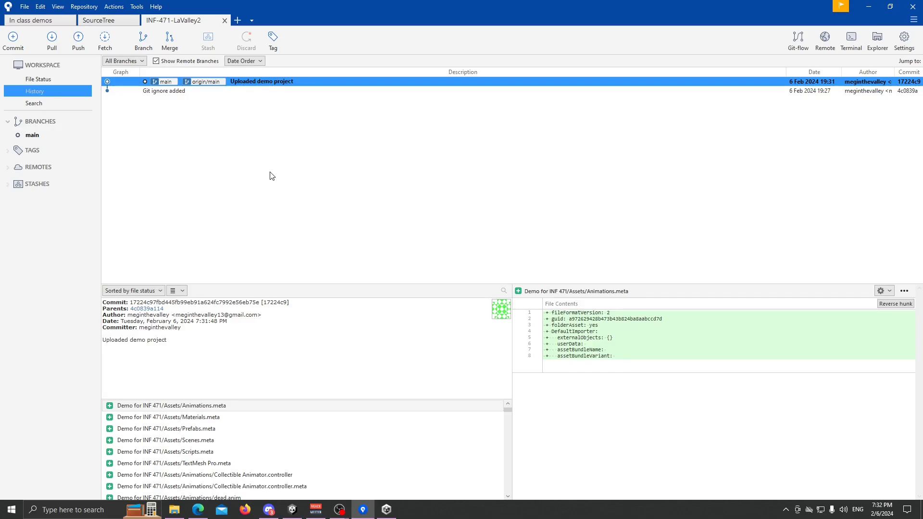
left_click(52, 38)
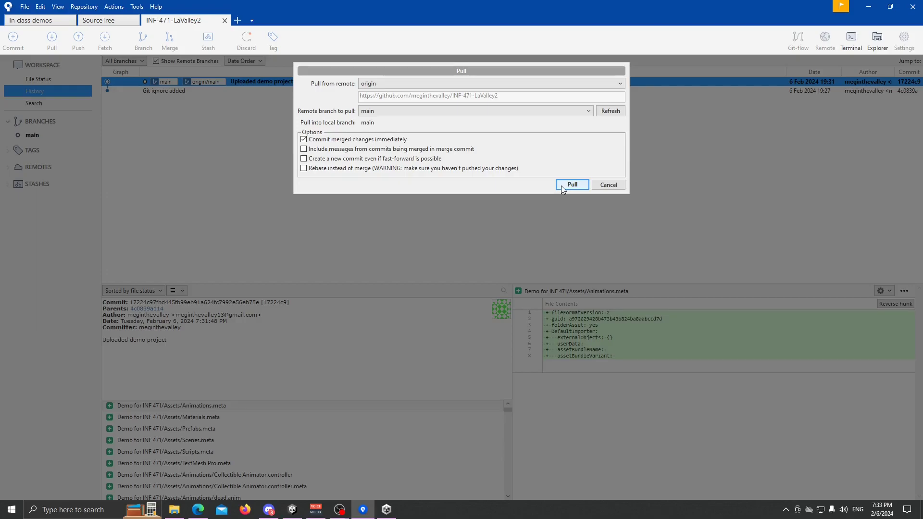
left_click(582, 185)
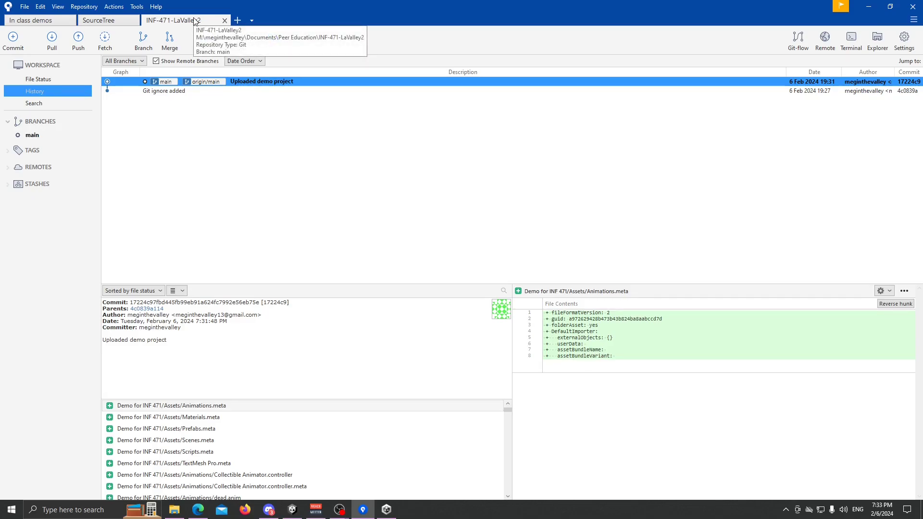
Open the cloned INF-471 repository folder in File Explorer and create a new folder named Builds in it.
left_click(876, 45)
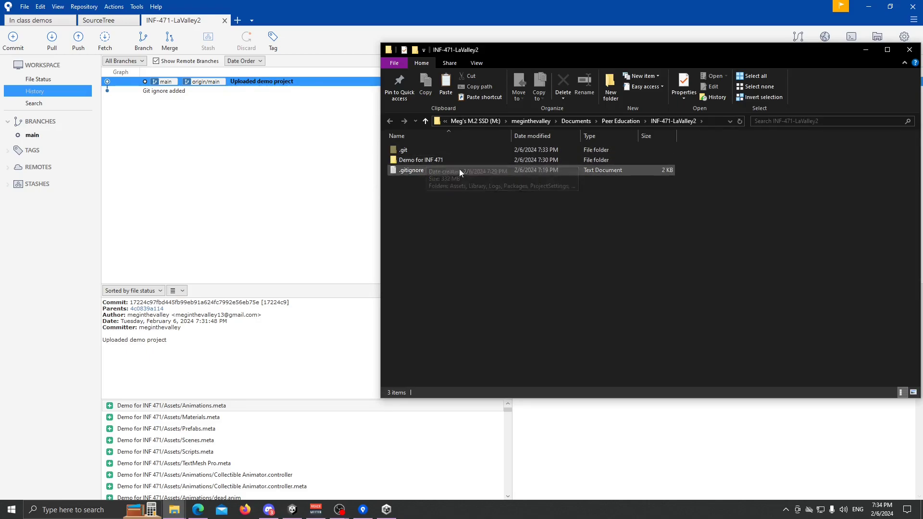
mouse_move(478, 162)
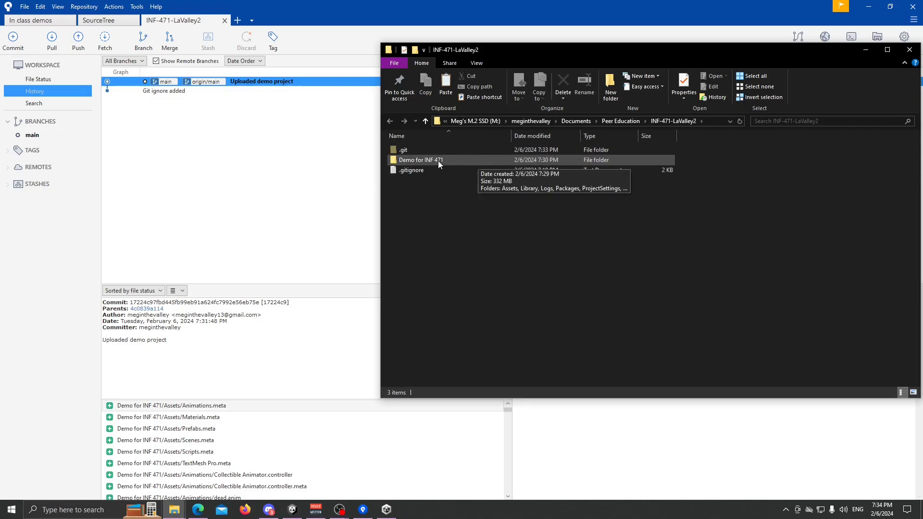
right_click(424, 189)
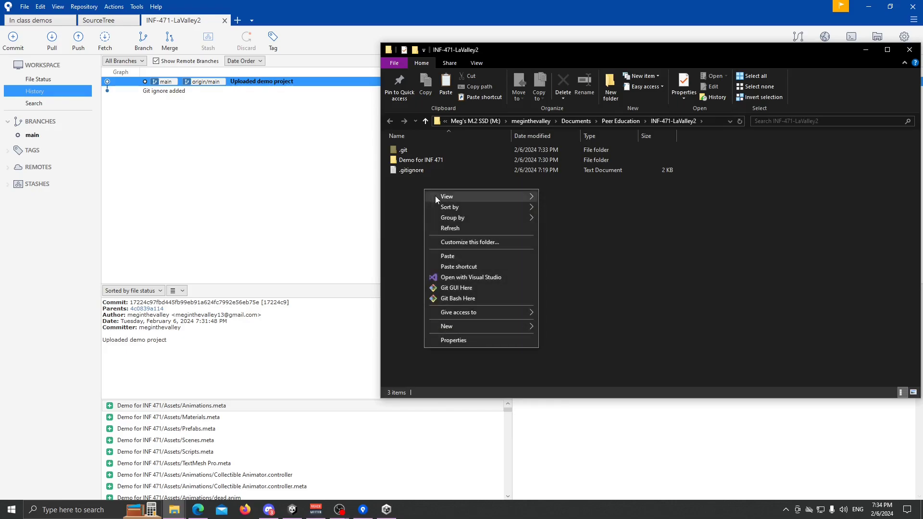
mouse_move(451, 327)
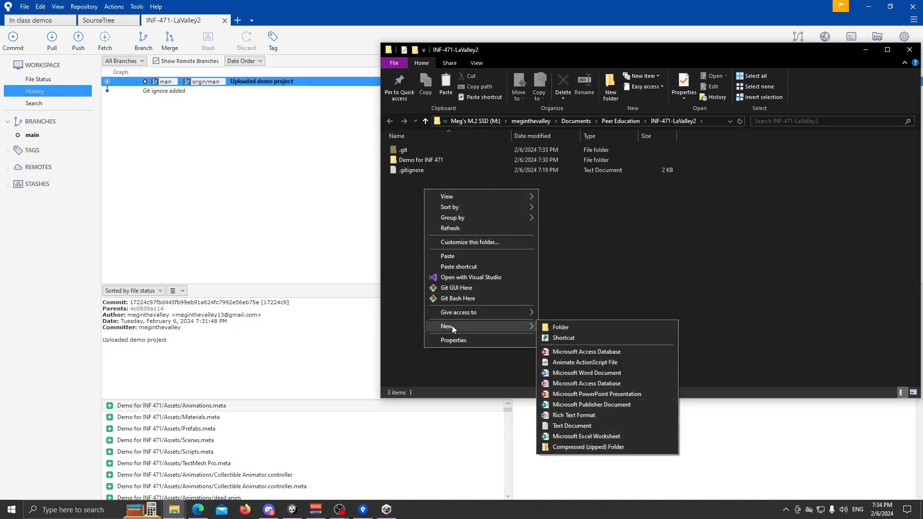
left_click(548, 327)
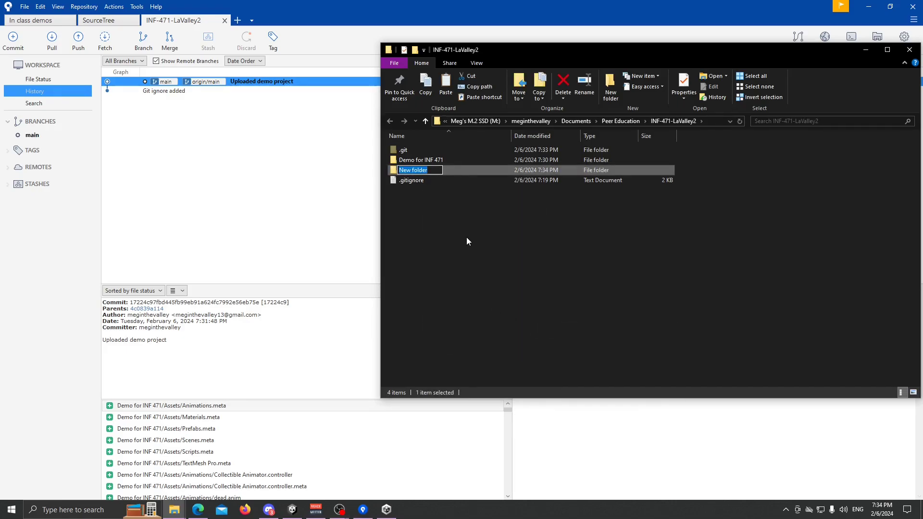
type("Builds")
key("Return")
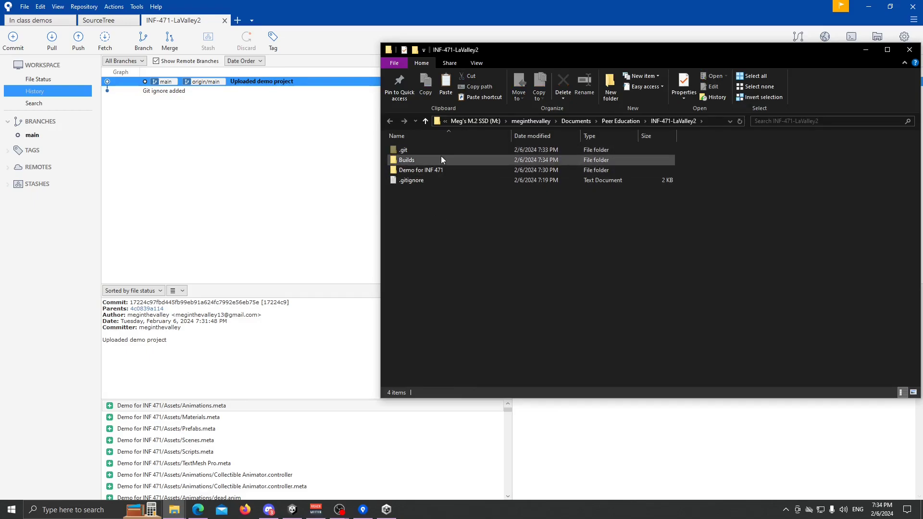
Look inside the Builds folder, go back up to the repository folder, and return to Sourcetree.
double_click(439, 160)
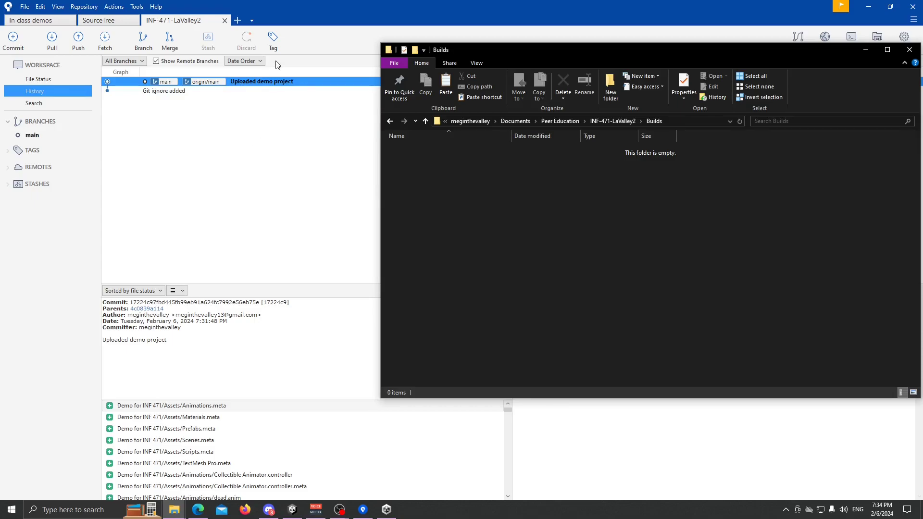
left_click(426, 121)
left_click(243, 190)
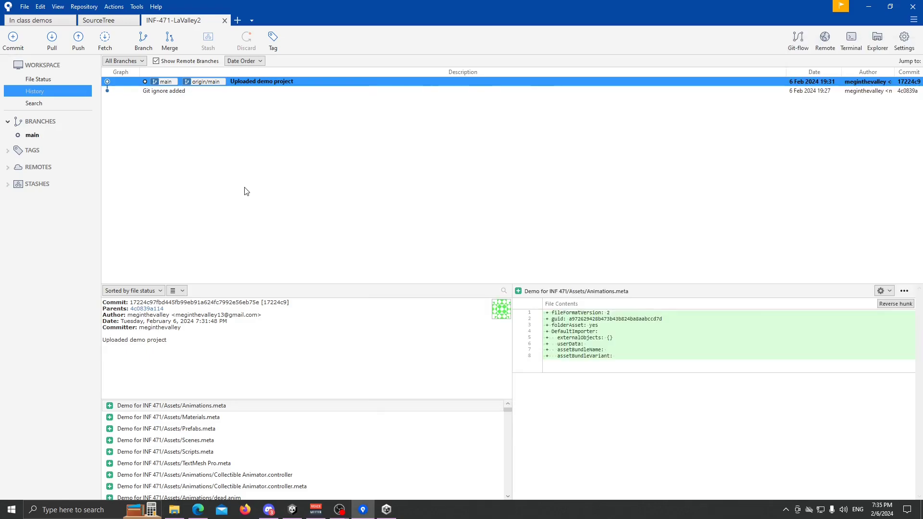